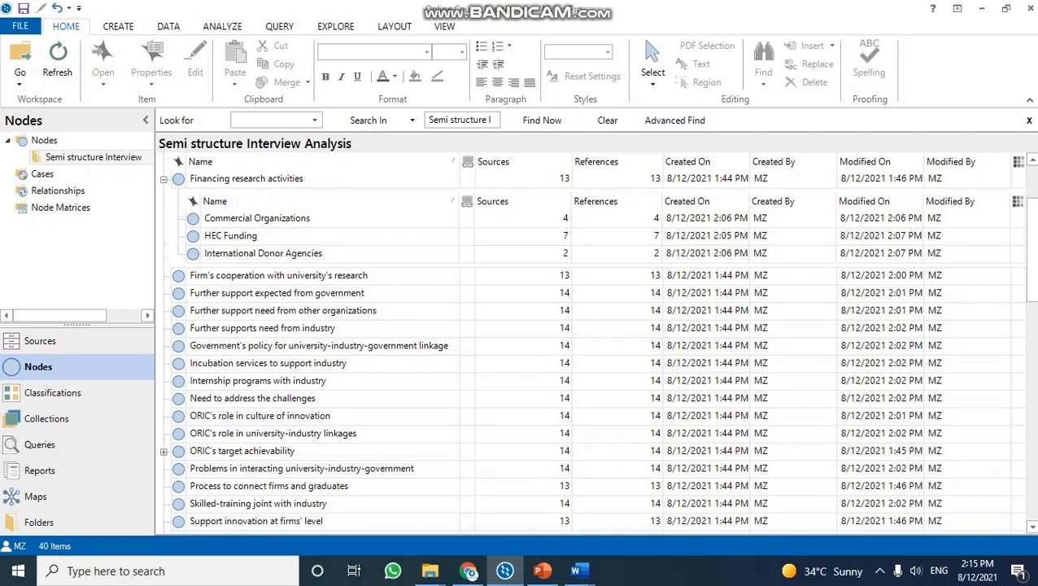
- Expand the ORIC's target achievability node and examine the child nodes under Financing research activities
click(163, 450)
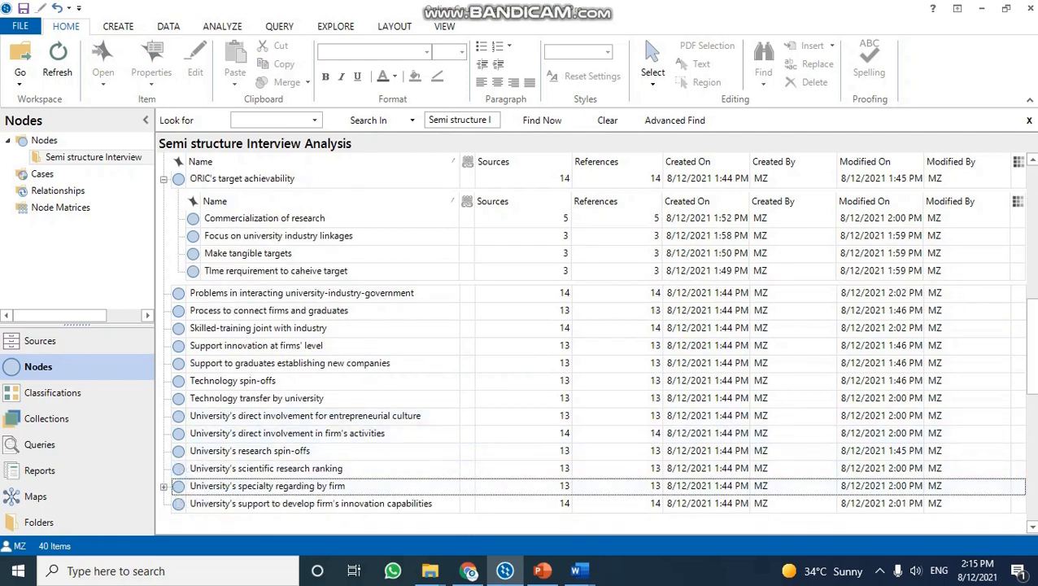
scroll(594, 342, up, 7)
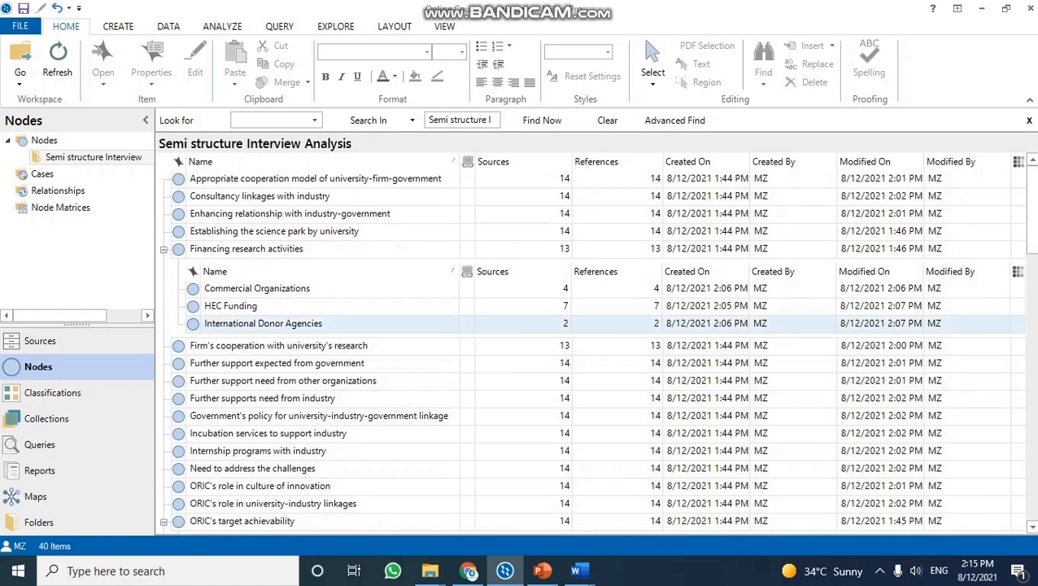
click(263, 323)
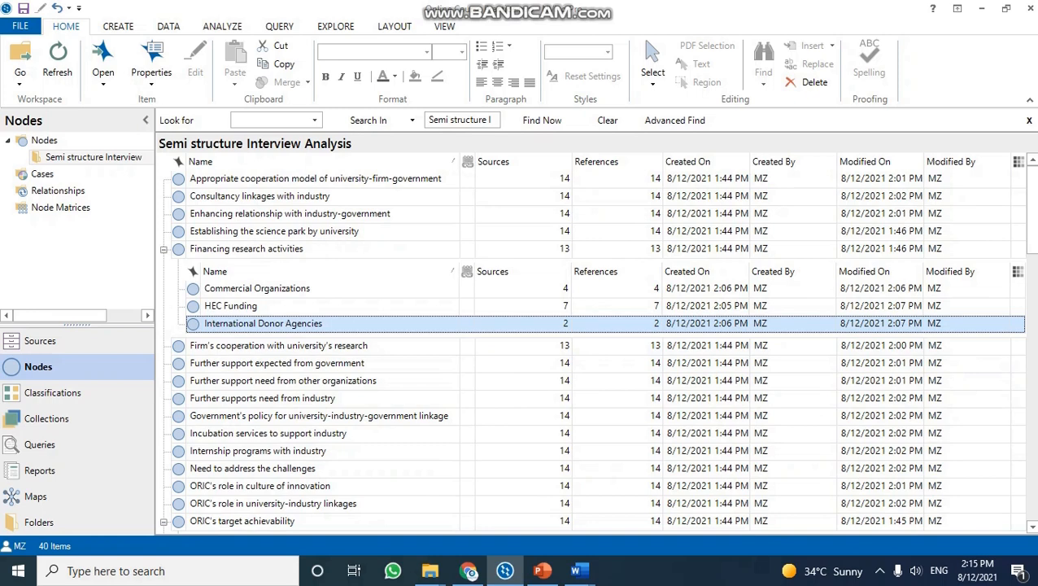
click(256, 288)
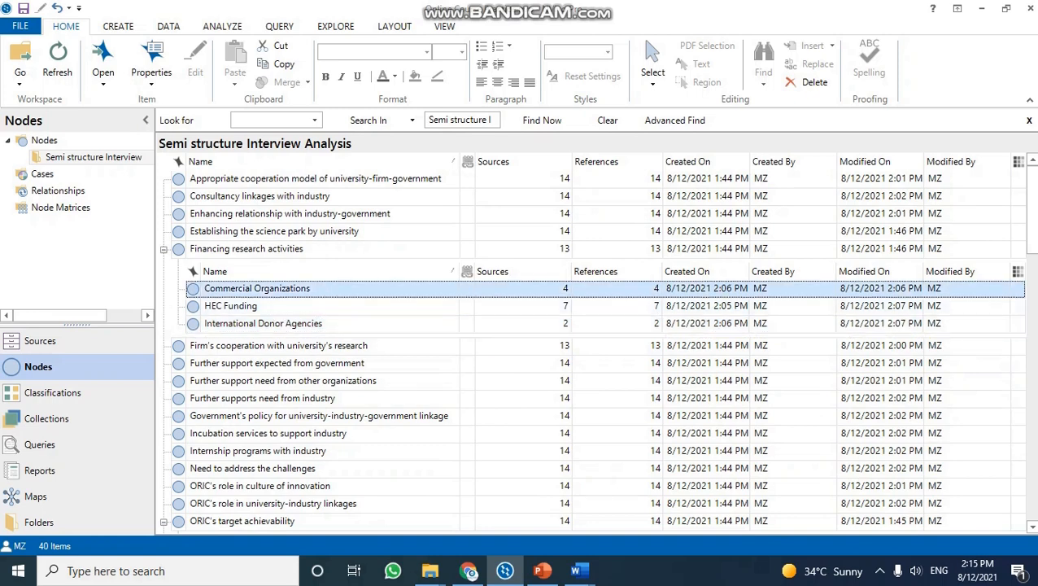
click(231, 305)
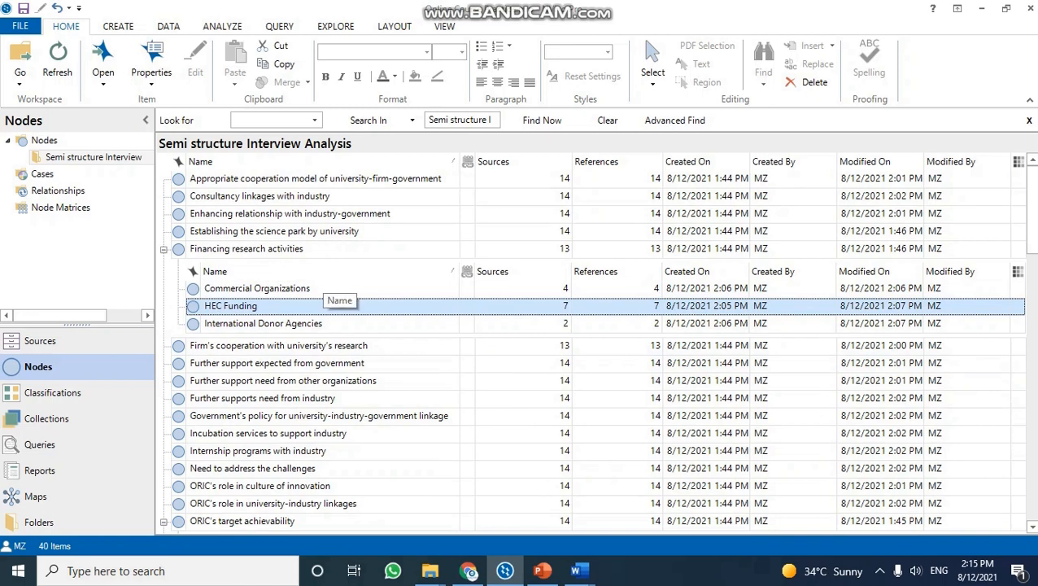
click(187, 249)
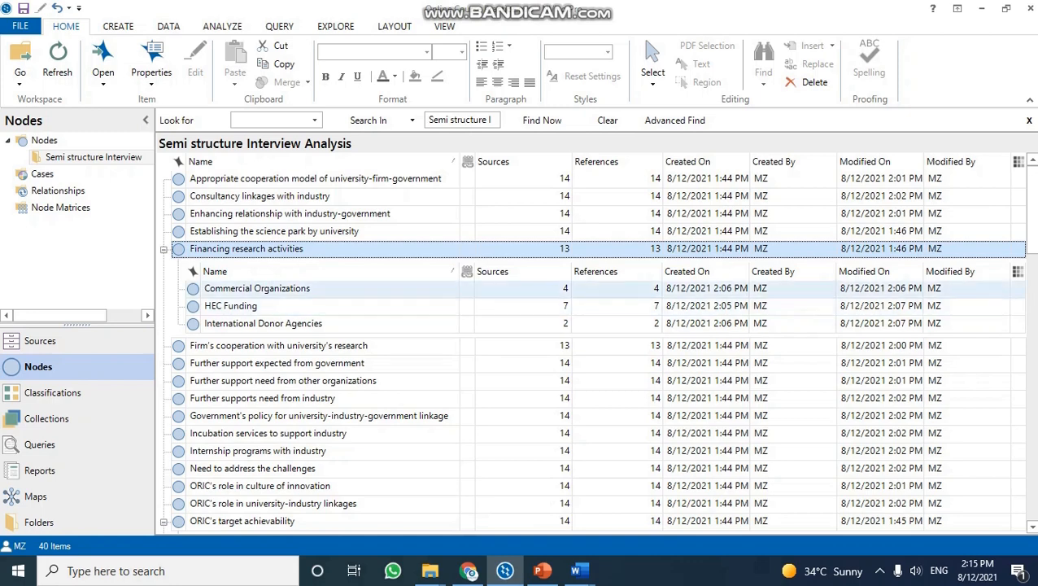
click(257, 289)
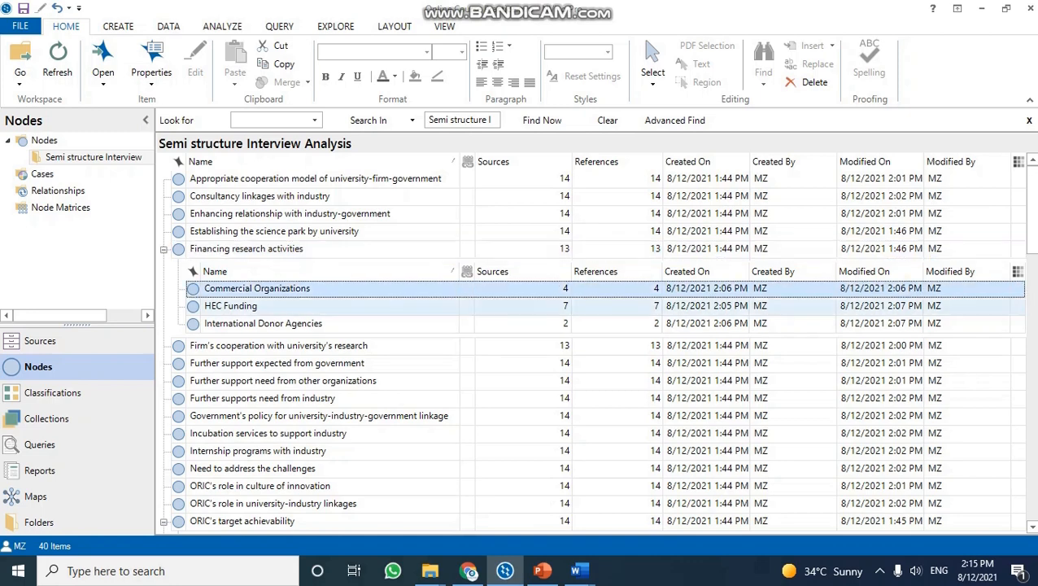
click(231, 305)
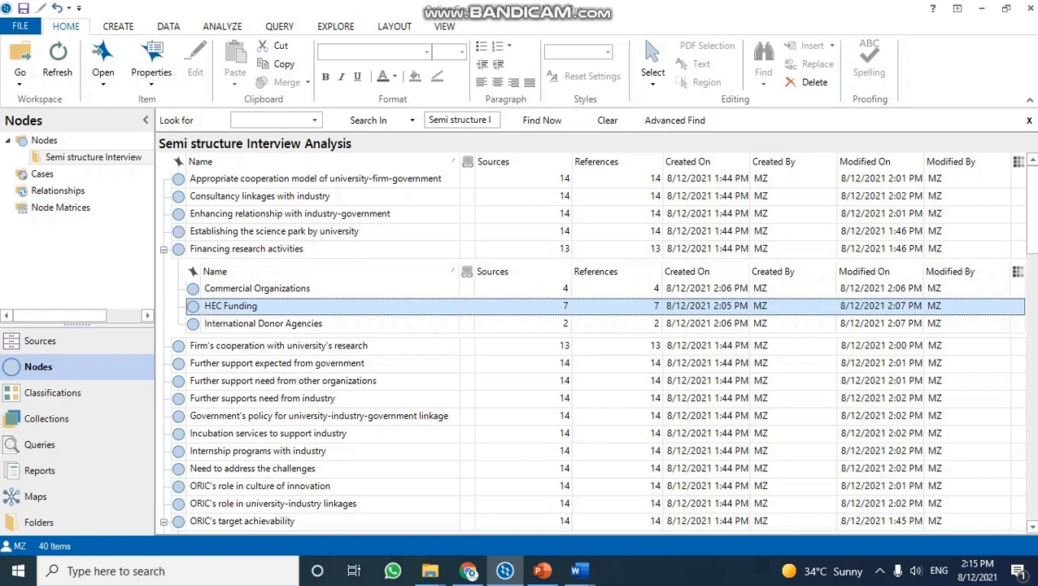
click(163, 248)
click(163, 248)
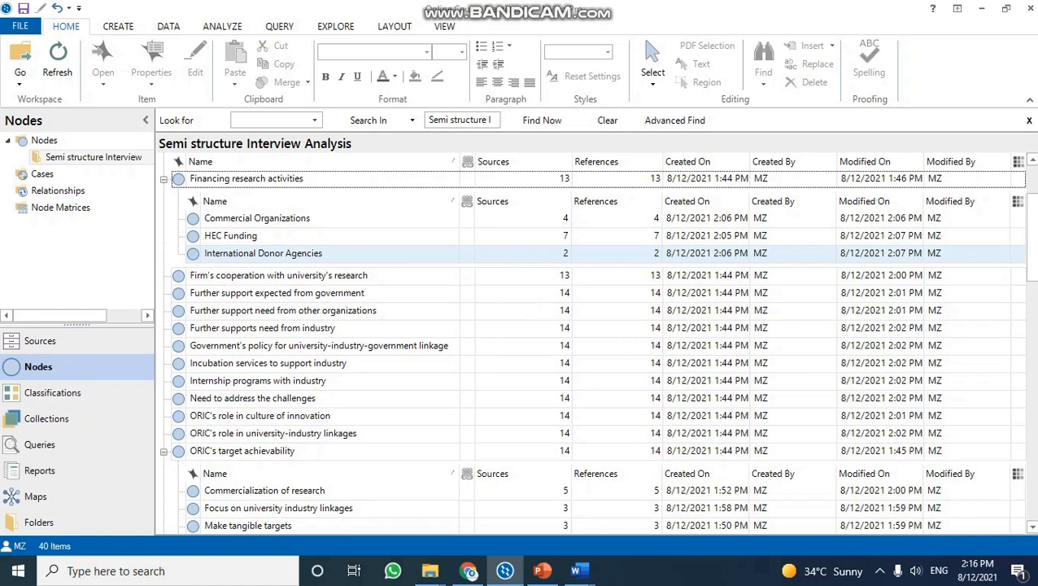
- Collapse the Financing research activities, ORIC's target achievability and University's specialty regarding by firm nodes
scroll(569, 326, up, 1)
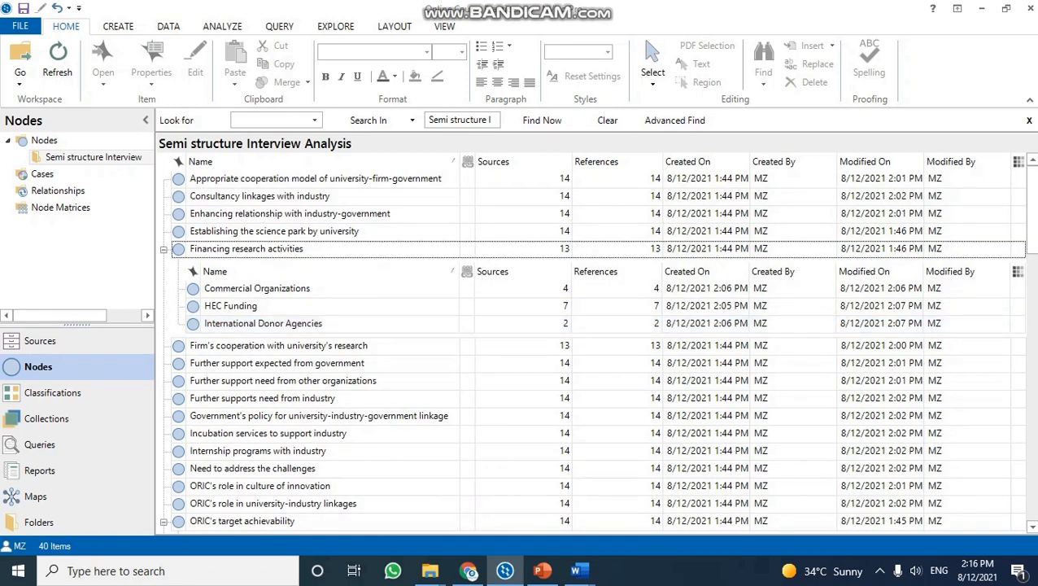
click(164, 249)
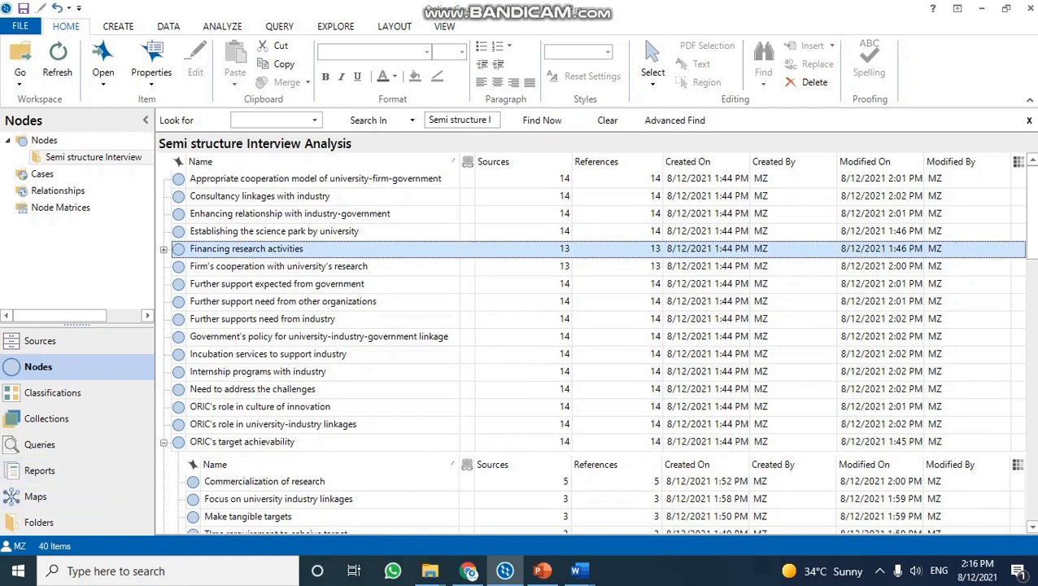
click(163, 443)
scroll(407, 407, down, 5)
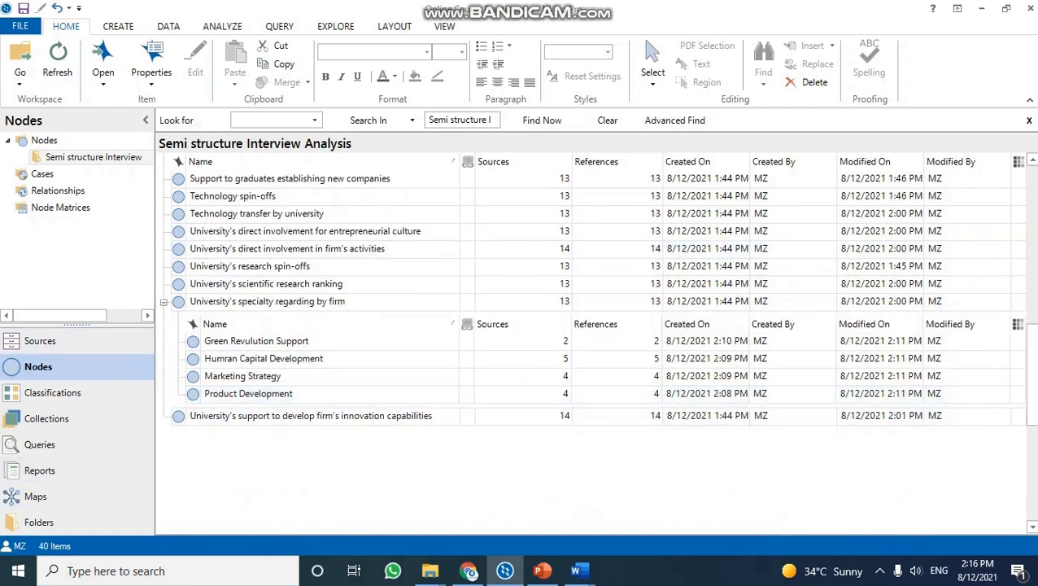
click(164, 301)
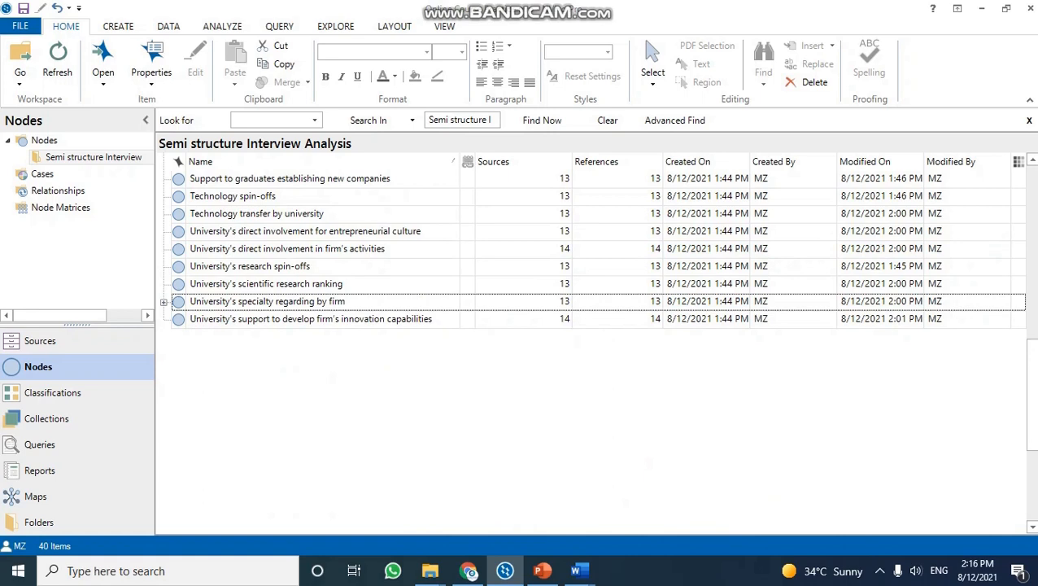
- Create a new node named "University Industry and Governemnt Relationships" in the Semi structure Interview Analysis folder
right_click(273, 377)
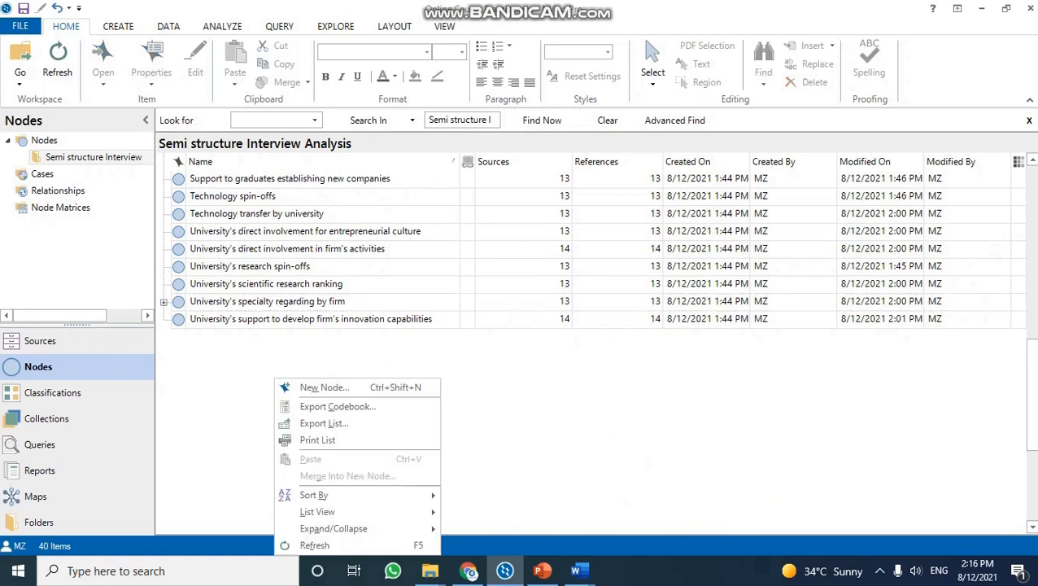
click(307, 385)
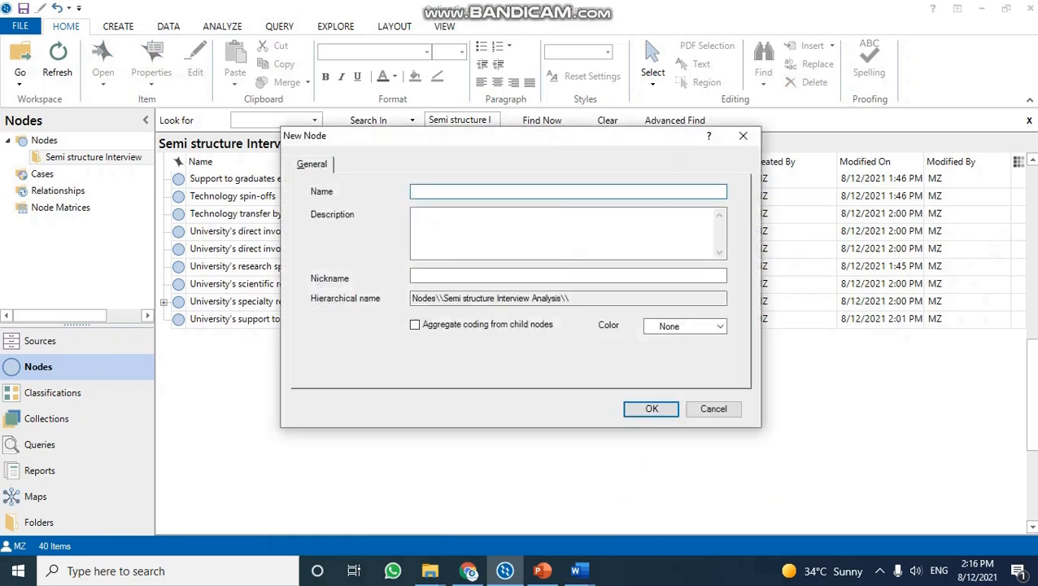
text(University Industry and )
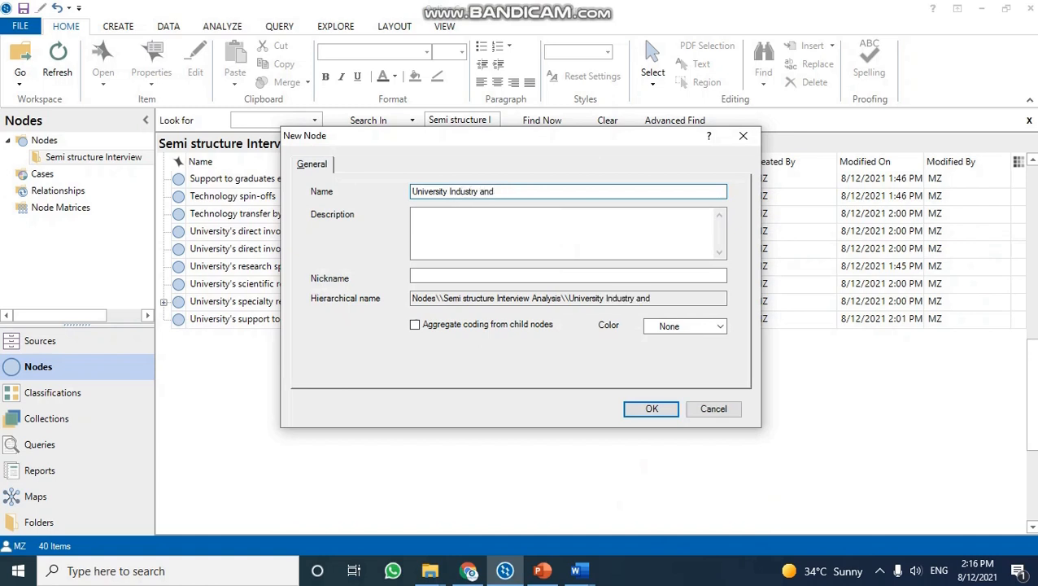
text(Governemnt Rea)
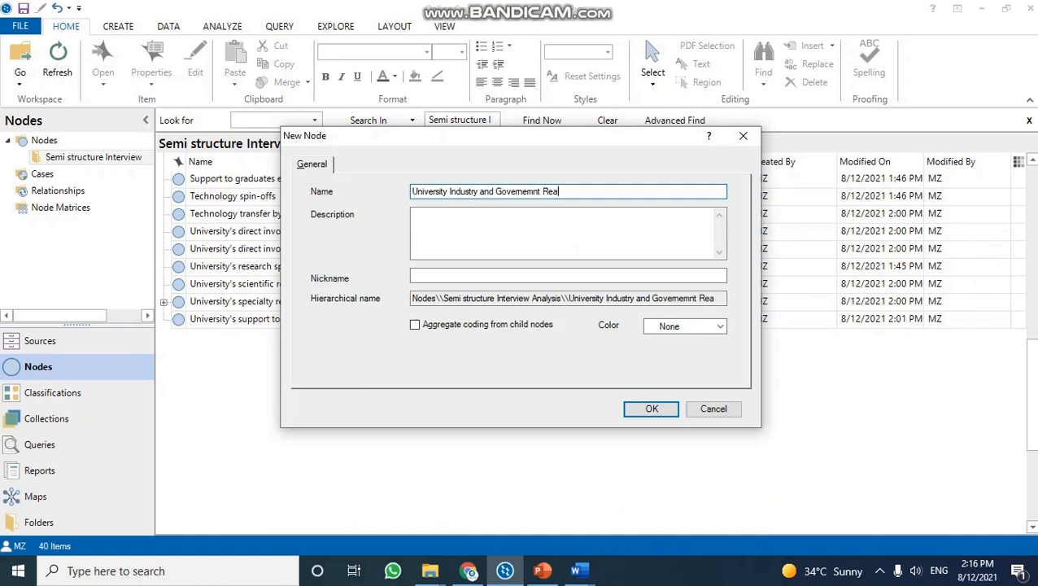
text(l)
key(BackSpace)
text(latin)
key(BackSpace)
text(on)
key(BackSpace)
text(ships)
key(Return)
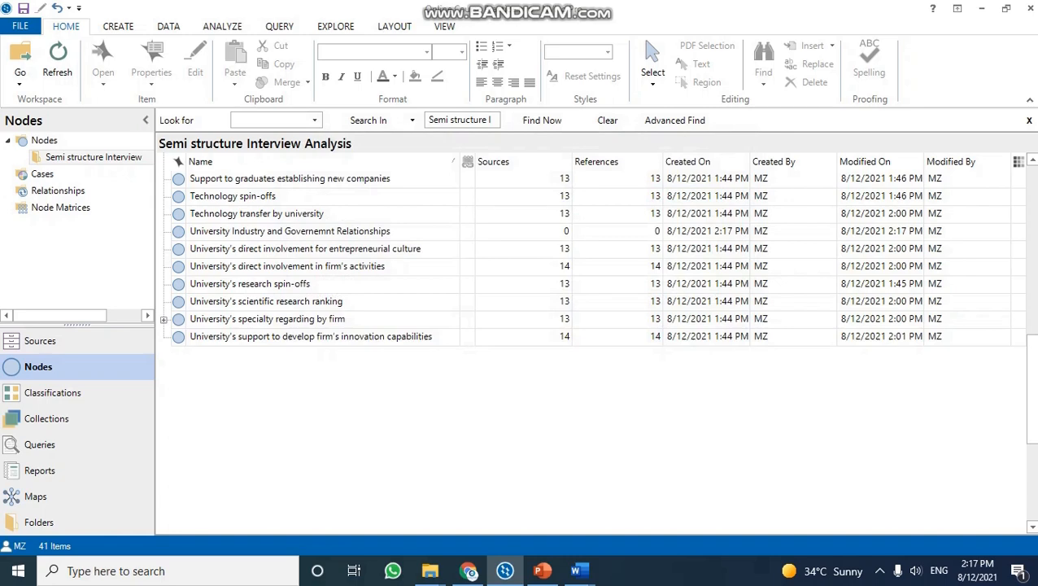
- Move the University's specialty regarding by firm node into the University Industry and Governemnt Relationships node
scroll(521, 350, up, 7)
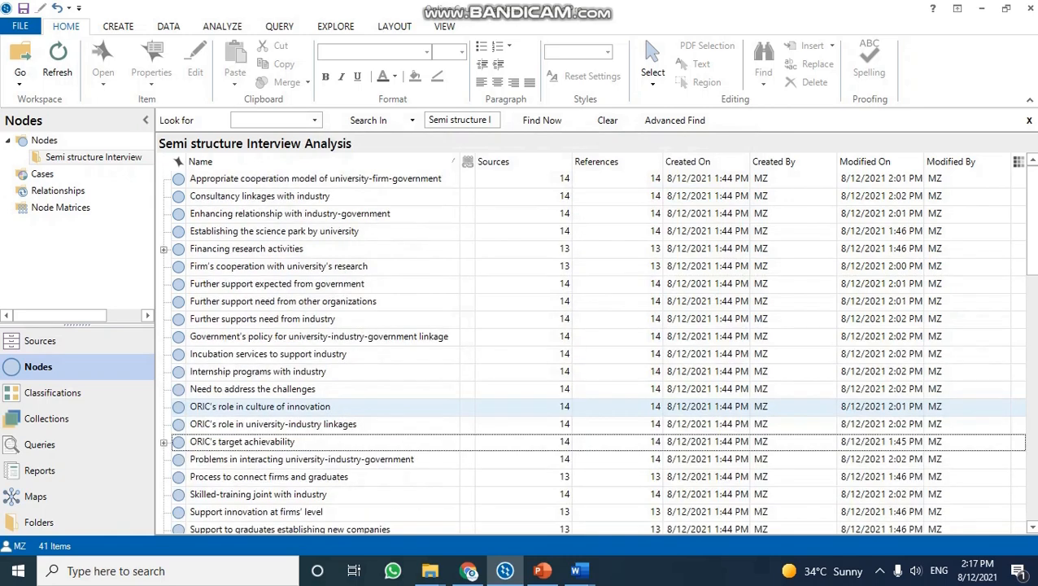
scroll(520, 350, down, 7)
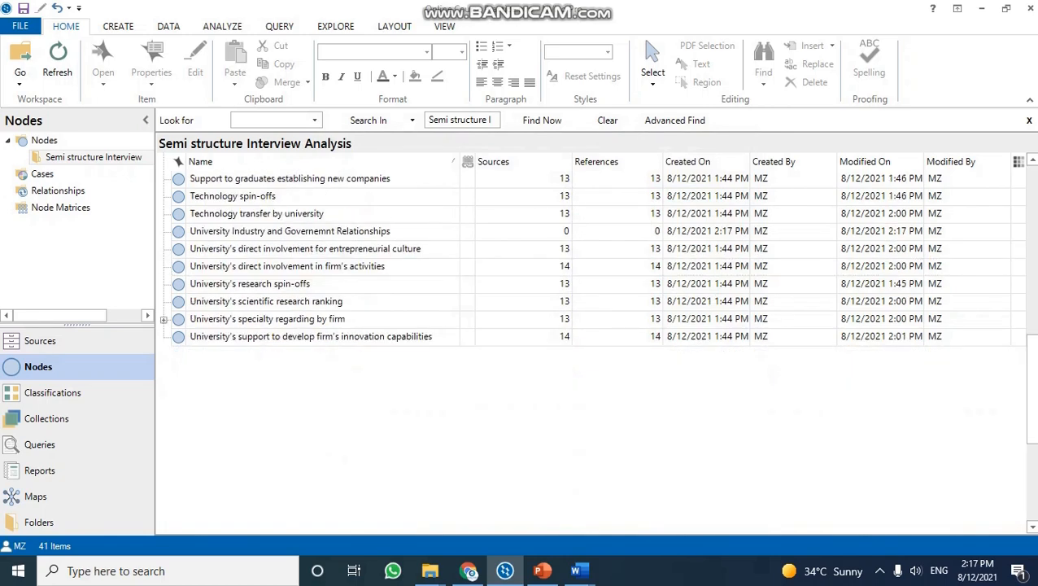
click(290, 231)
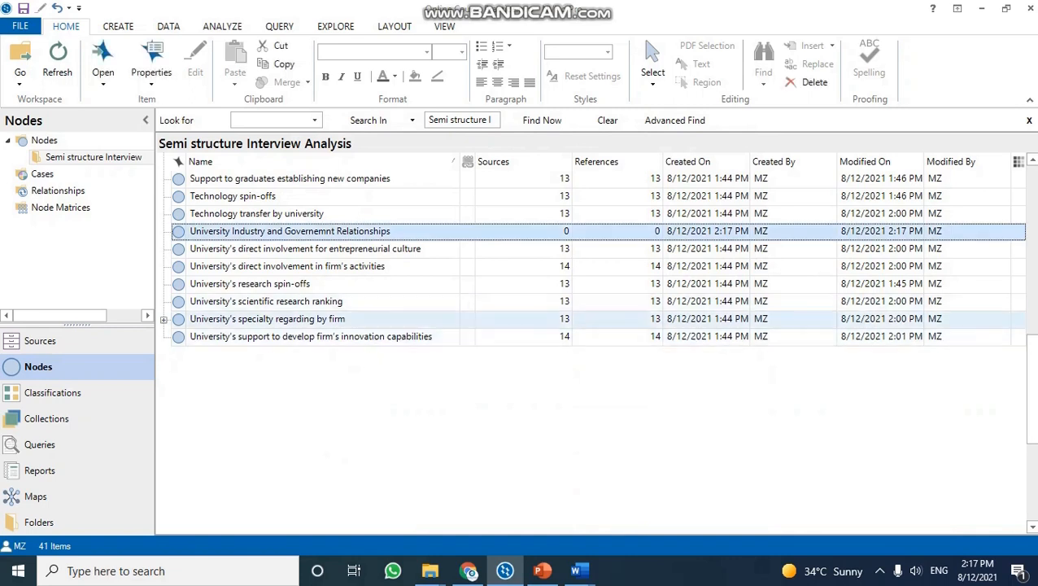
click(267, 318)
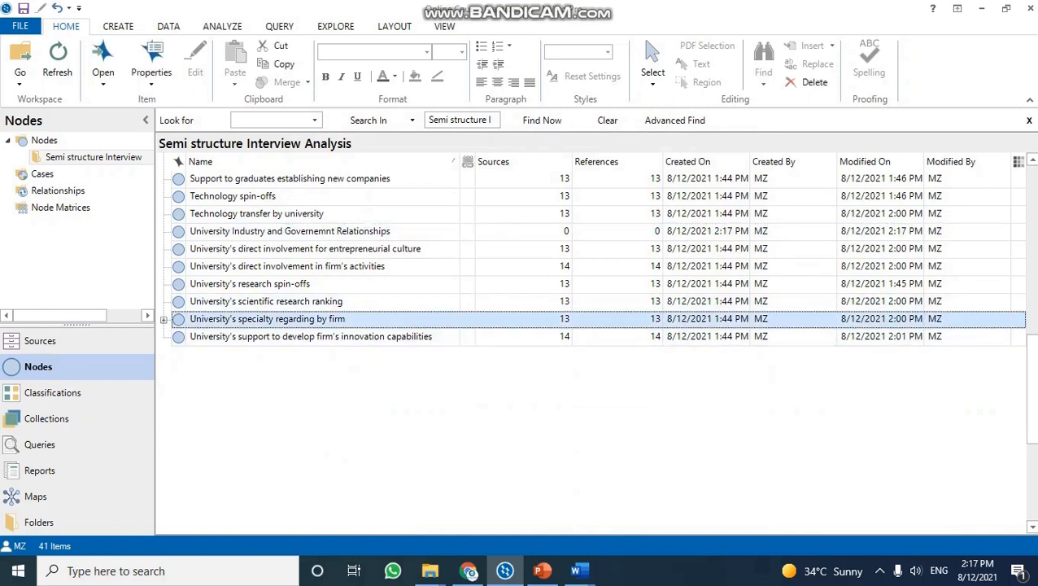
ctrl+click(250, 284)
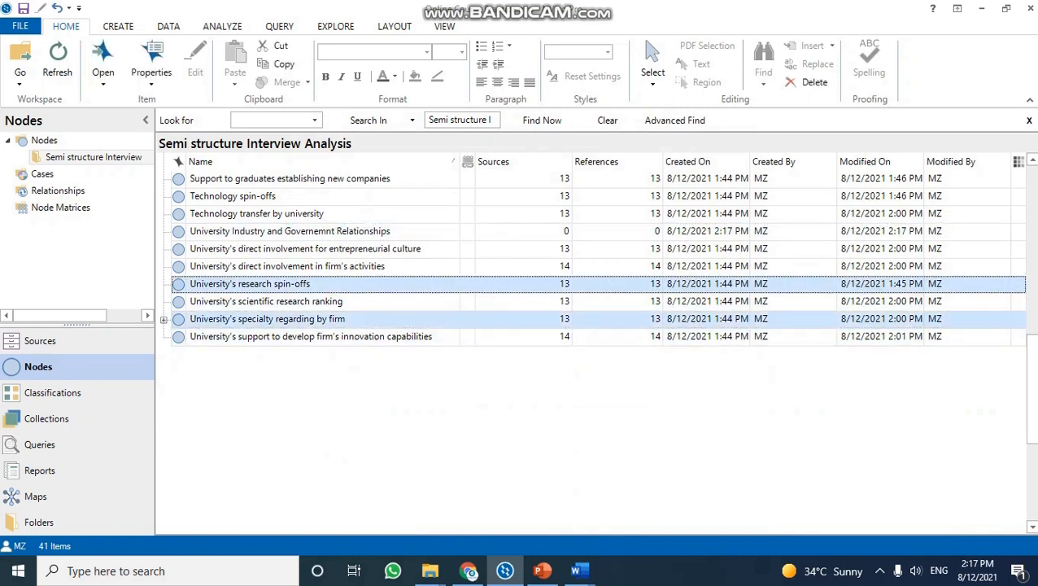
key(Up)
key(Up)
key(Up)
key(Up)
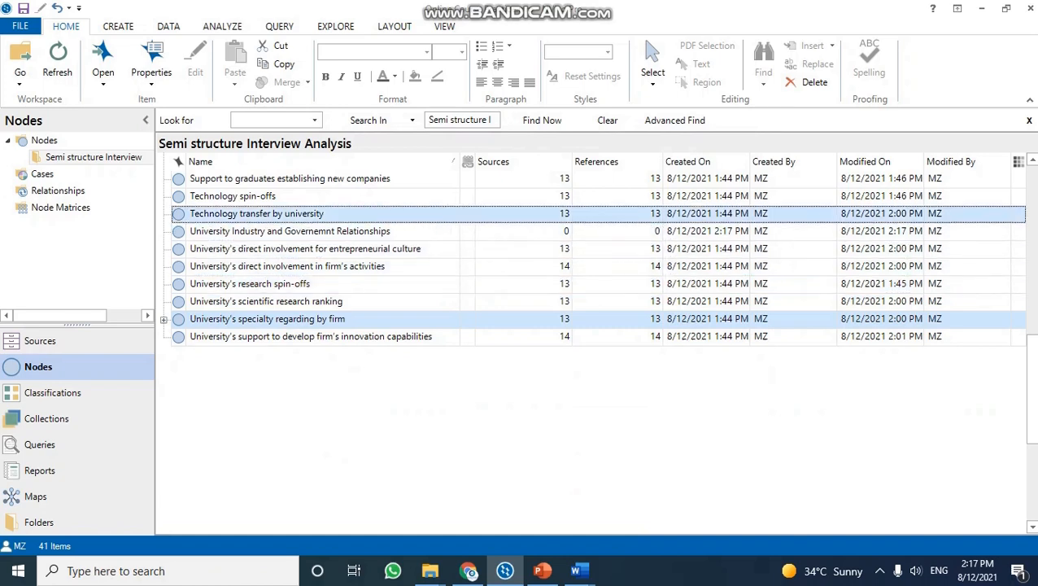
key(Down)
drag(267, 319, 277, 231)
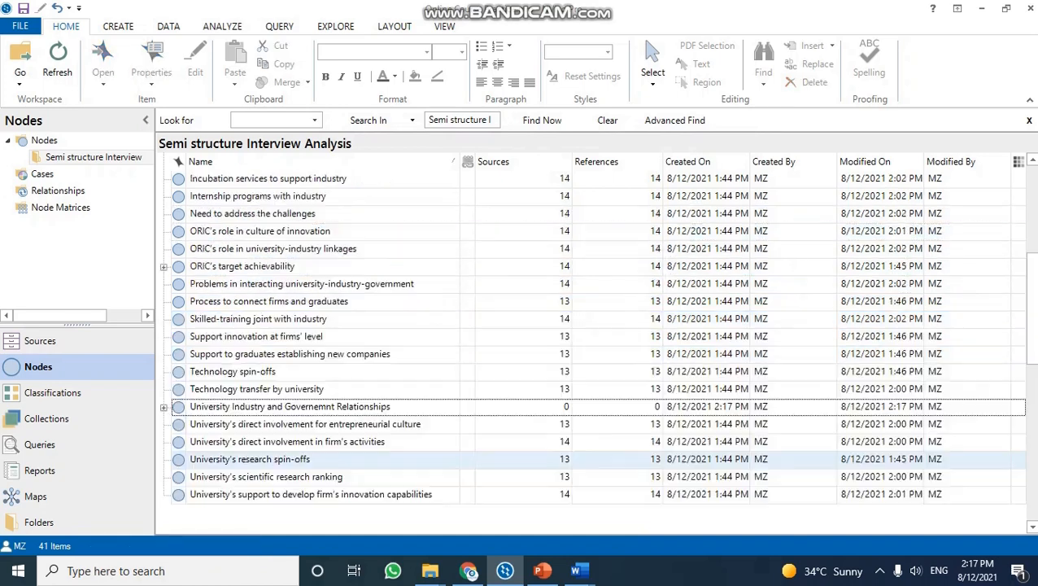
- Move the ORIC's target achievability and Financing research activities nodes into the University Industry and Governemnt Relationships node
click(241, 266)
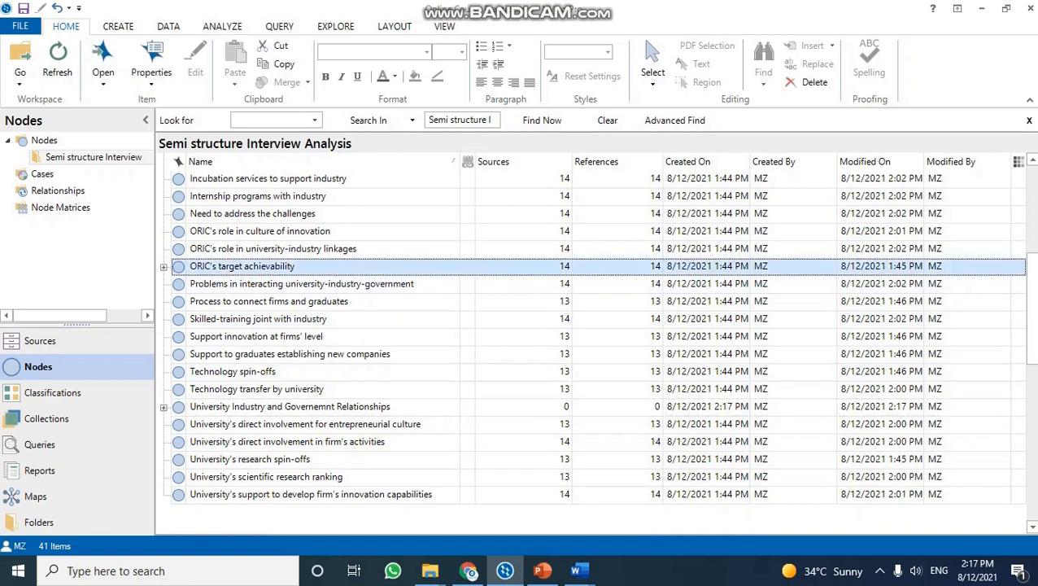
drag(242, 266, 260, 407)
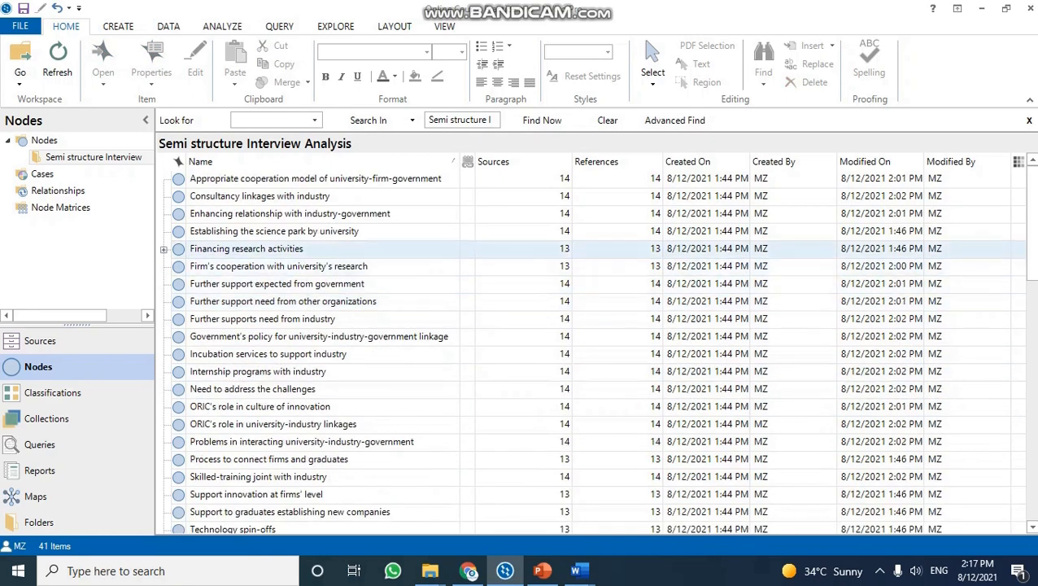
click(247, 248)
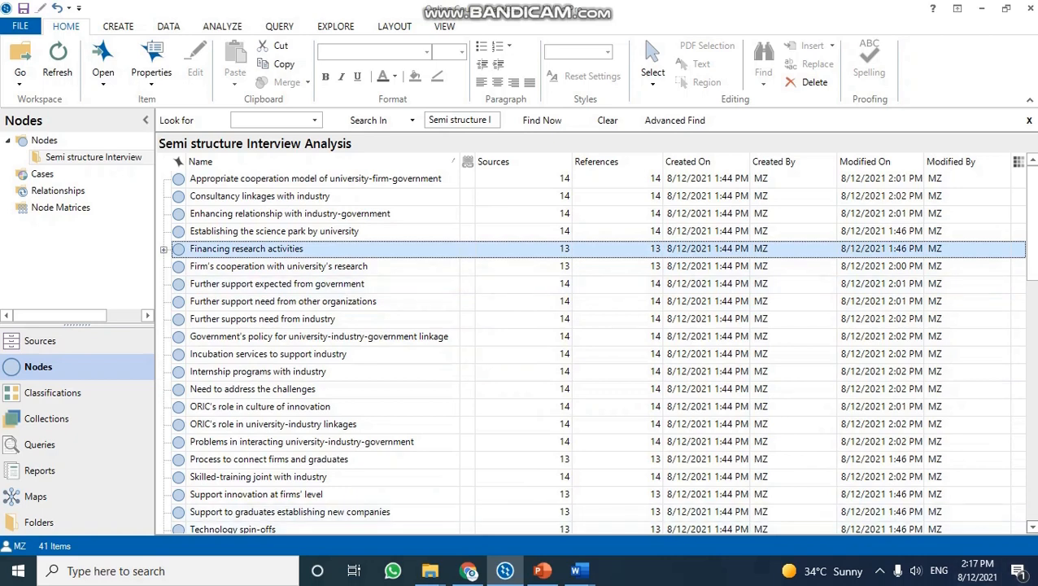
scroll(594, 350, down, 3)
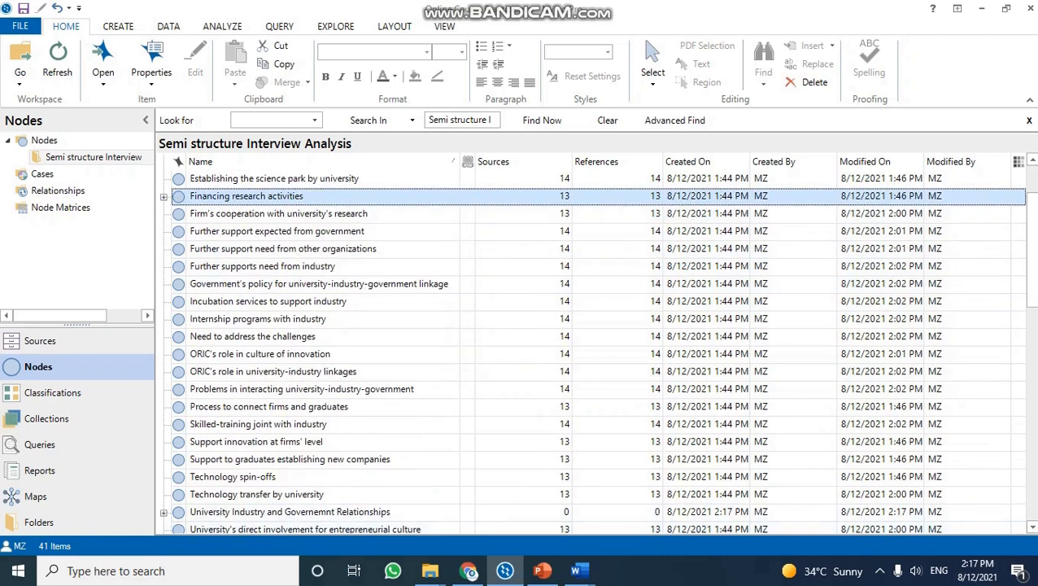
drag(247, 196, 244, 511)
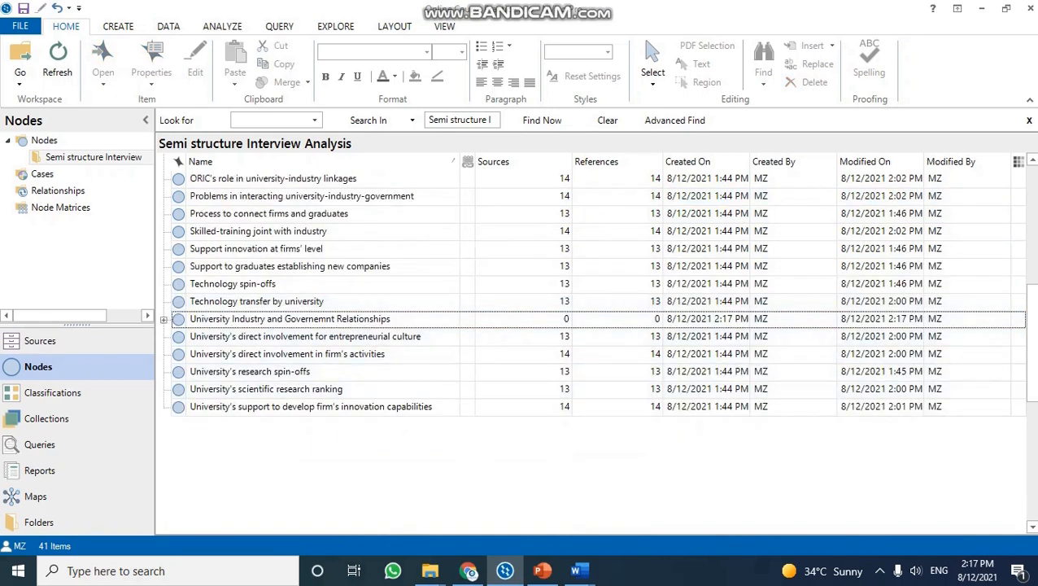
- Expand University Industry and Governemnt Relationships and its three child nodes, and review the resulting node hierarchy
click(164, 319)
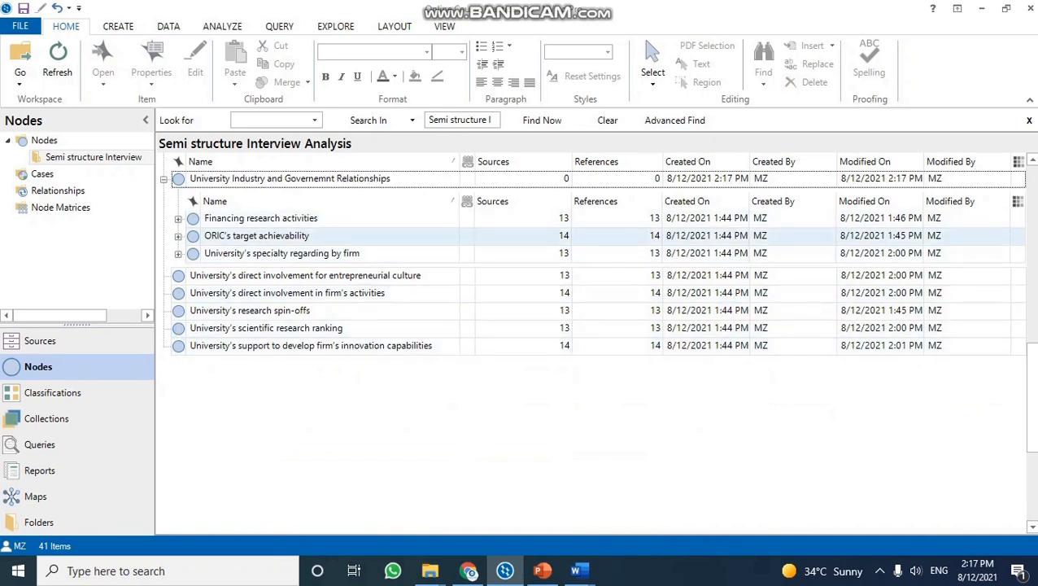
click(178, 218)
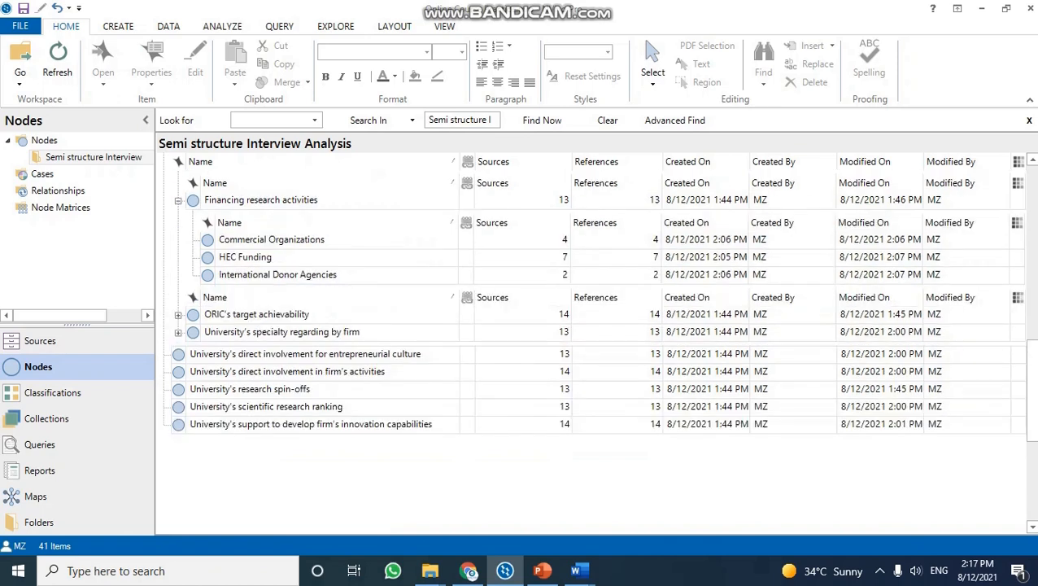
click(178, 314)
click(179, 331)
click(195, 331)
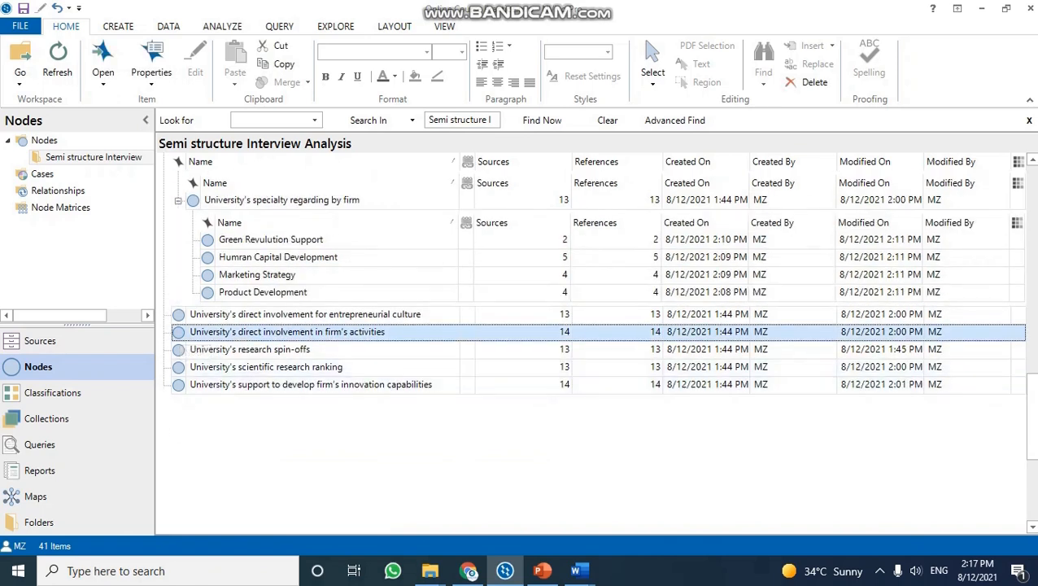
scroll(594, 325, up, 5)
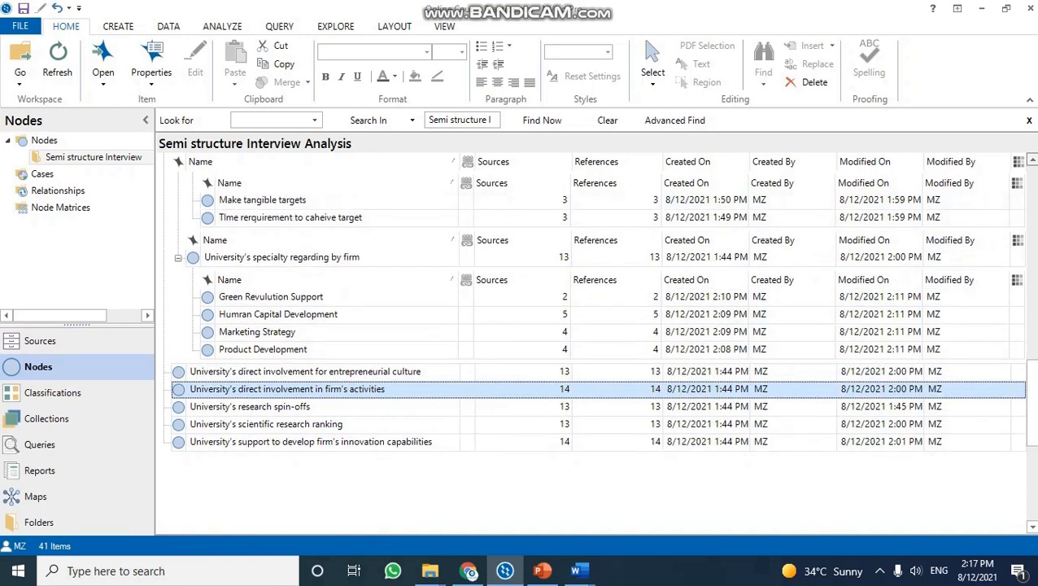
scroll(325, 222, up, 3)
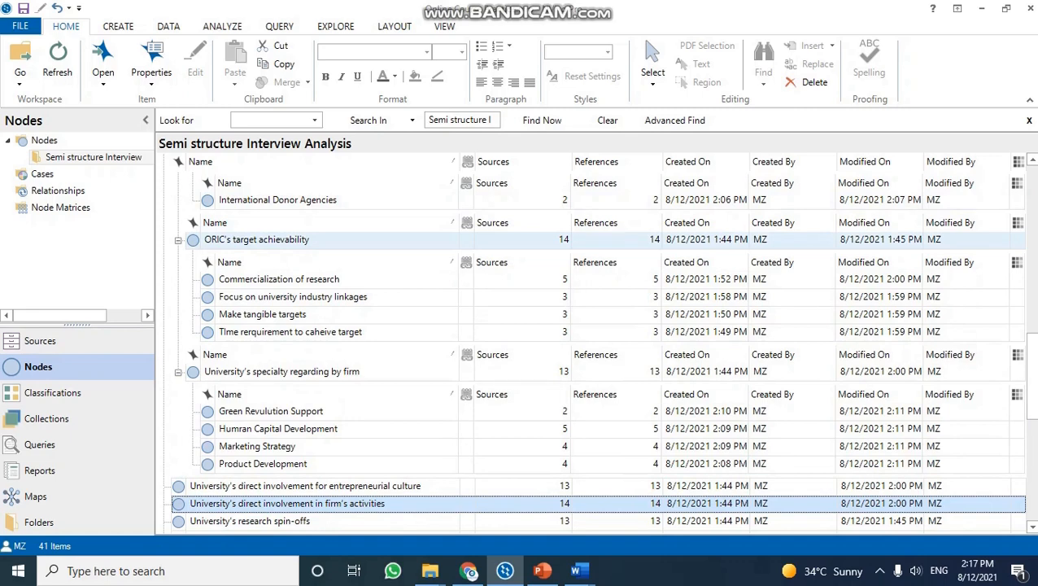
- Collapse the Financing research activities, ORIC's target achievability and University's specialty regarding by firm nodes within University Industry and Governemnt Relationships
click(256, 239)
scroll(285, 244, up, 4)
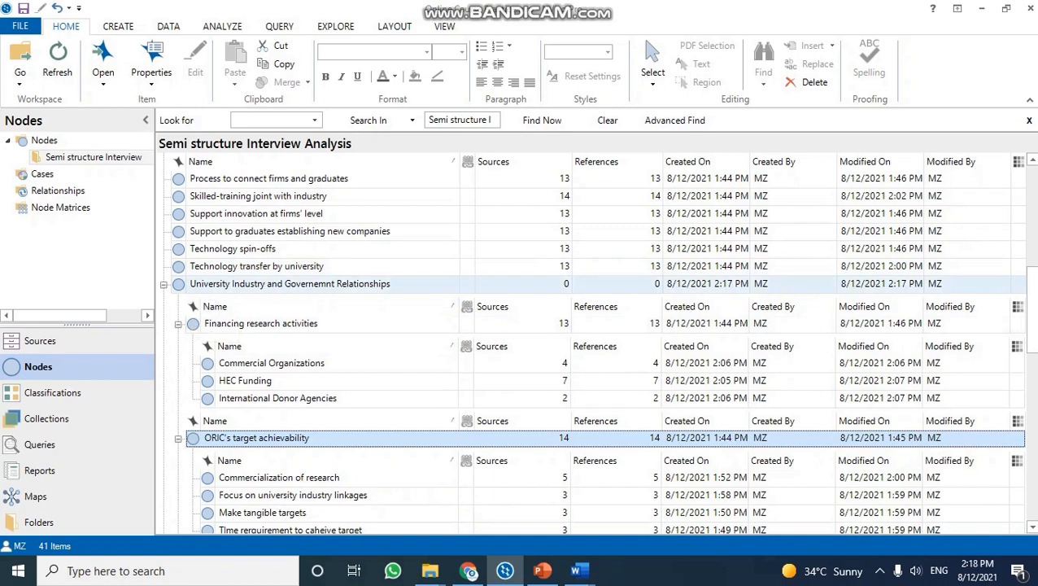
click(290, 283)
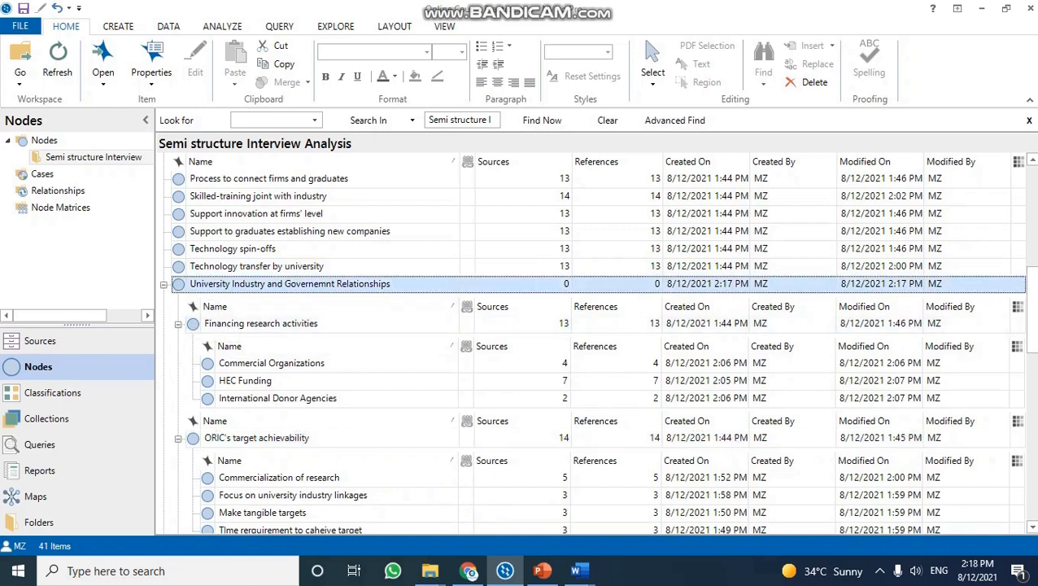
click(178, 324)
click(178, 340)
click(178, 359)
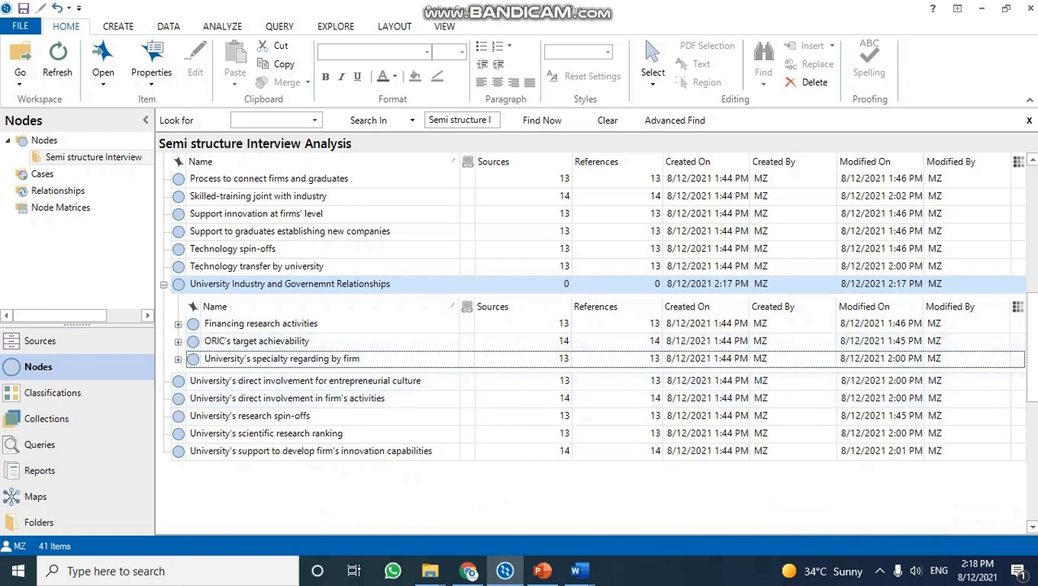
- Expand Financing research activities to examine its child nodes, and collapse it again
click(177, 323)
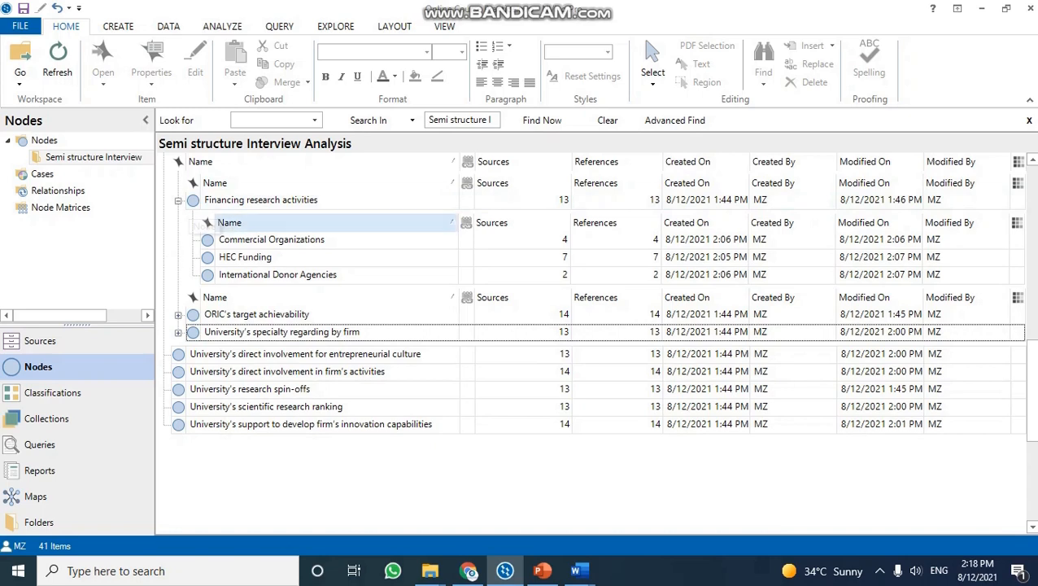
scroll(276, 232, up, 3)
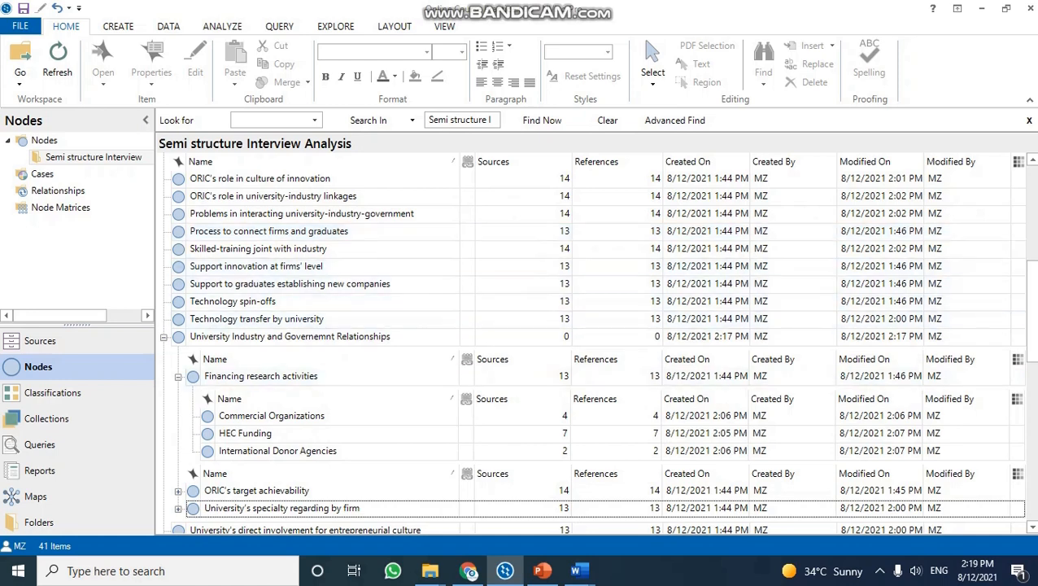
click(178, 376)
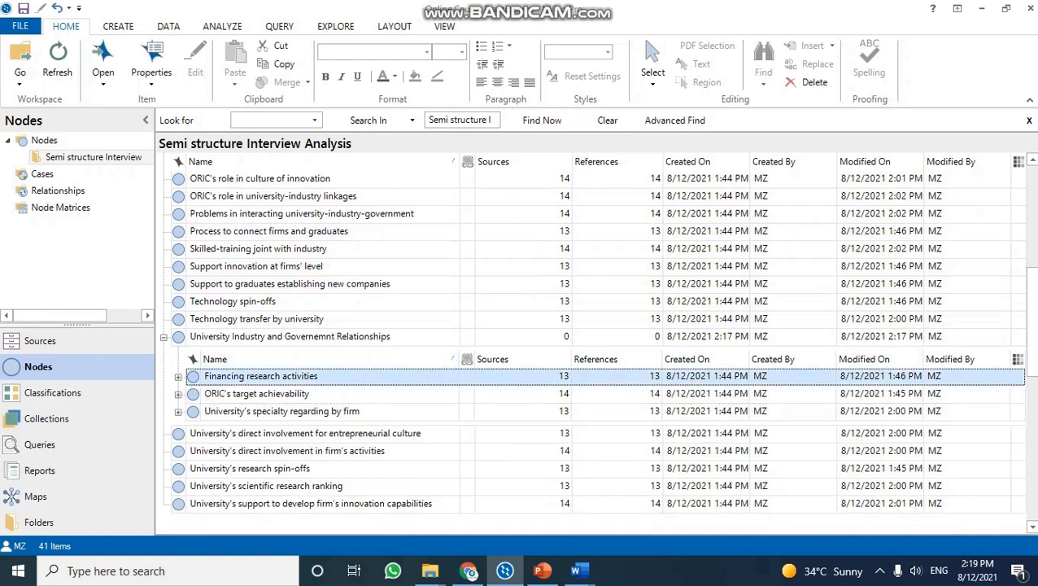
scroll(570, 325, down, 3)
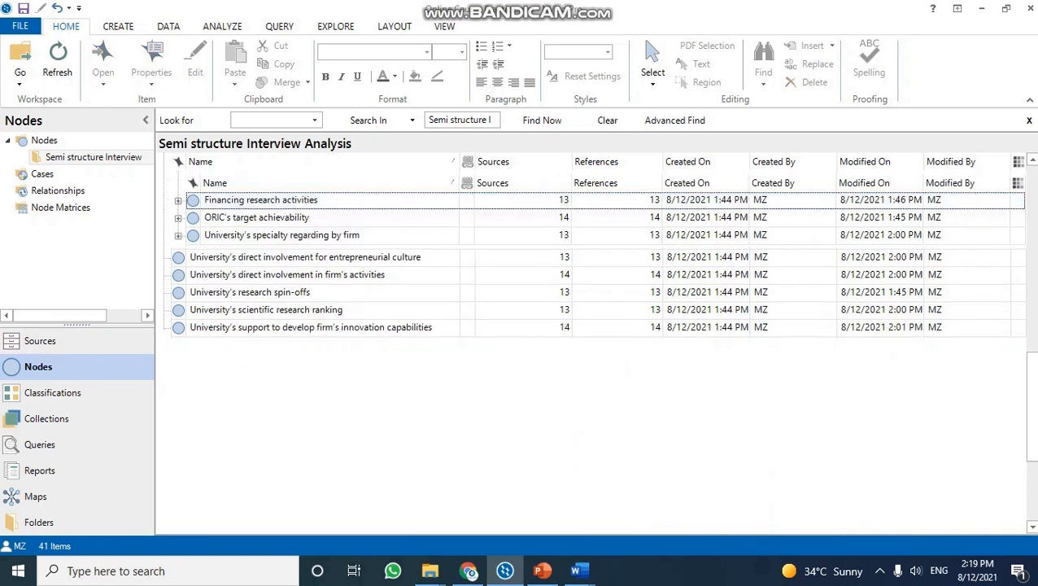
scroll(591, 299, up, 2)
scroll(591, 305, down, 2)
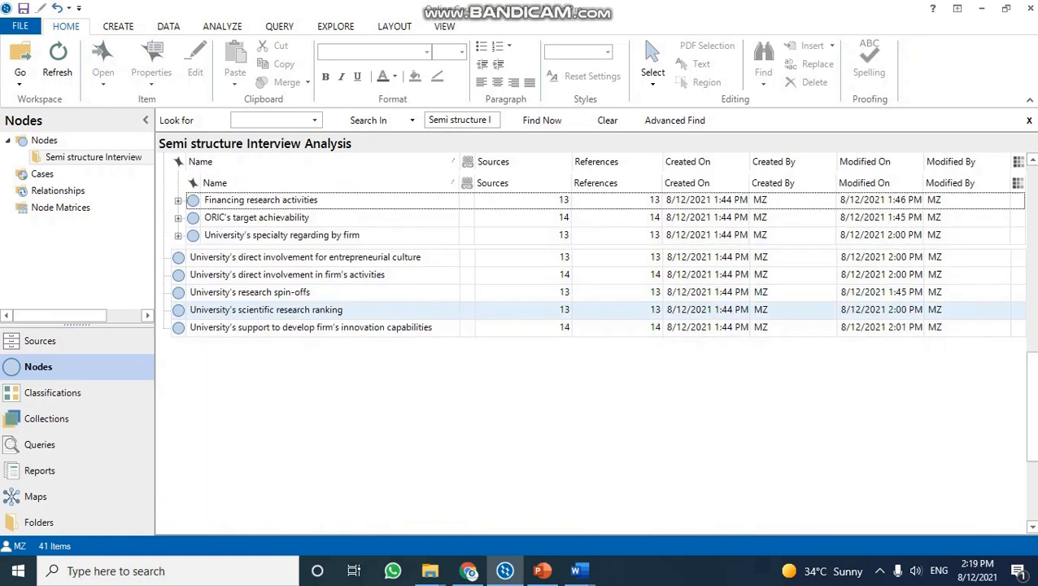
scroll(362, 370, up, 1)
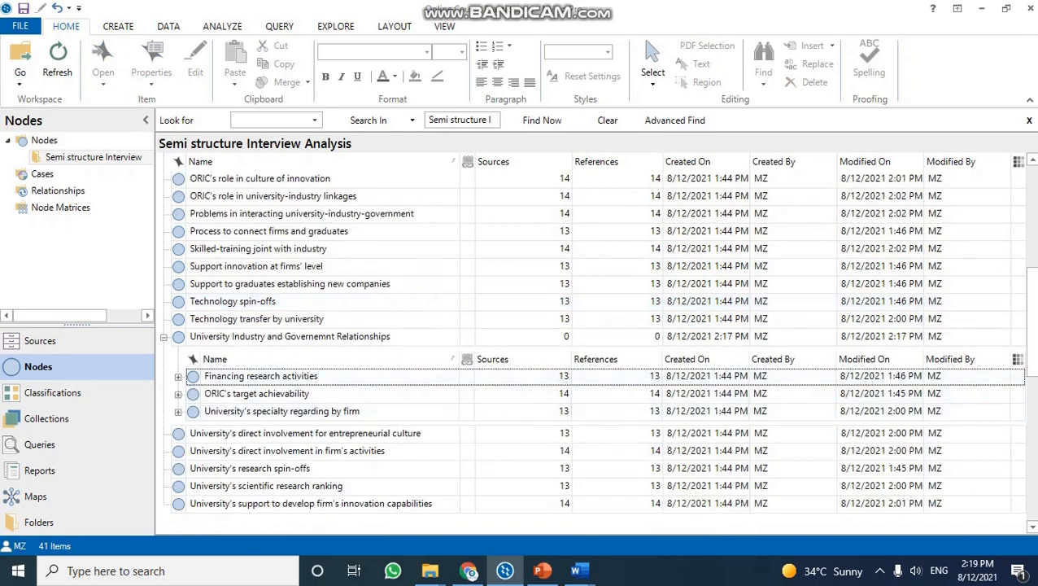
- Expand Financing research activities, ORIC's target achievability and University's specialty regarding by firm to compare their child nodes
click(186, 373)
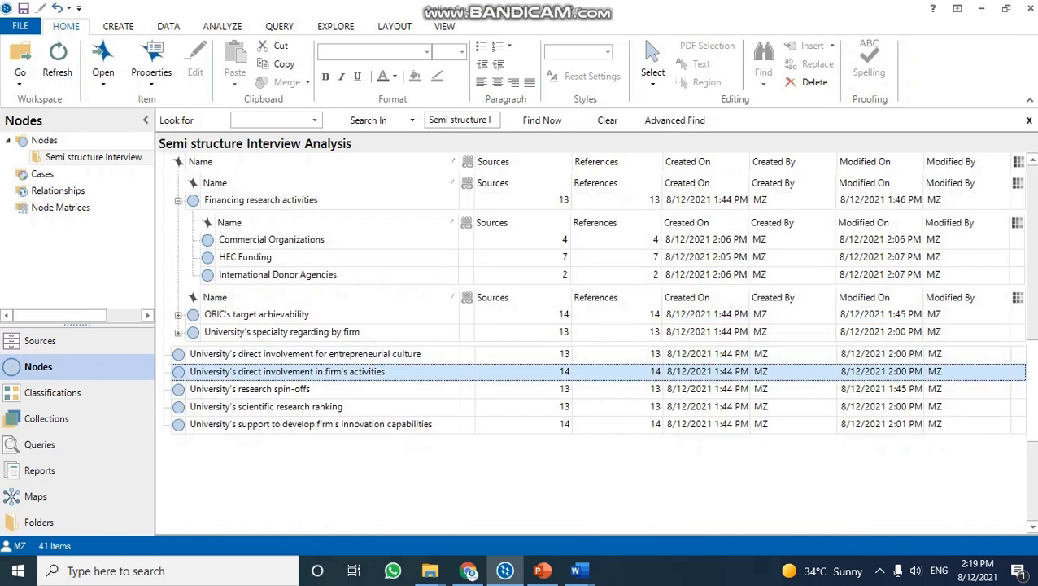
click(177, 314)
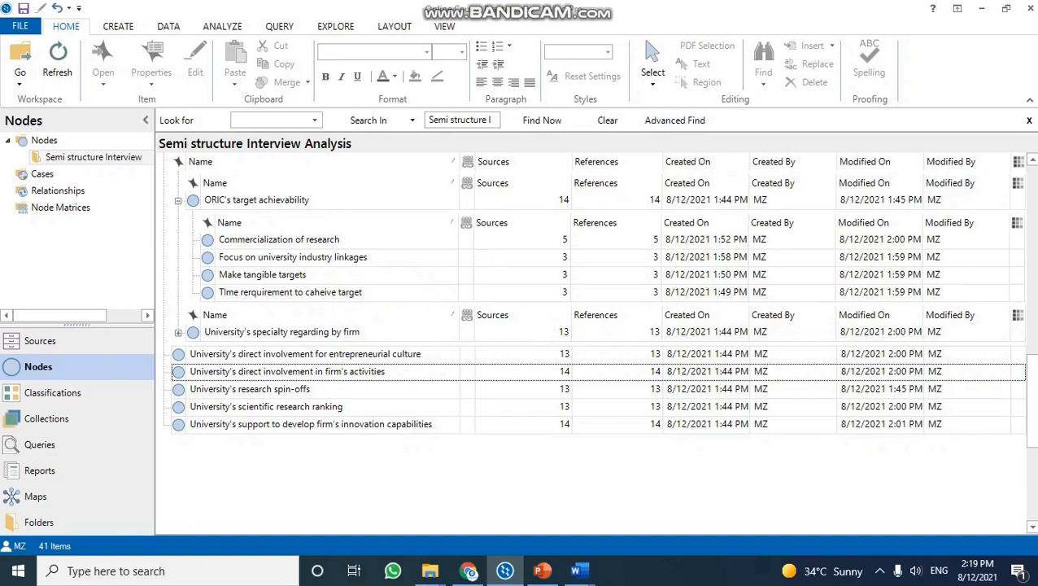
scroll(598, 325, up, 1)
scroll(598, 325, up, 3)
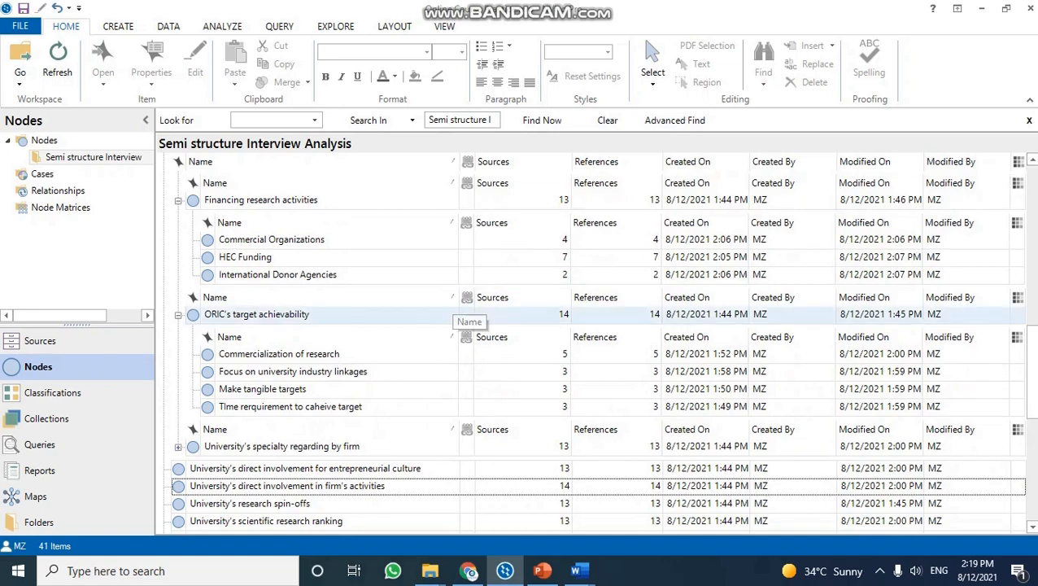
click(338, 371)
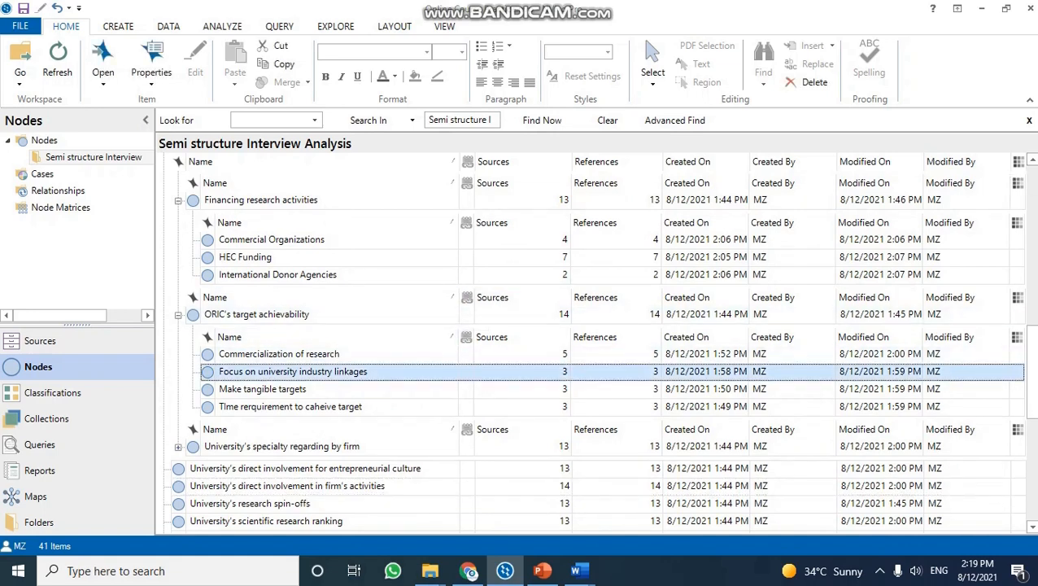
click(268, 314)
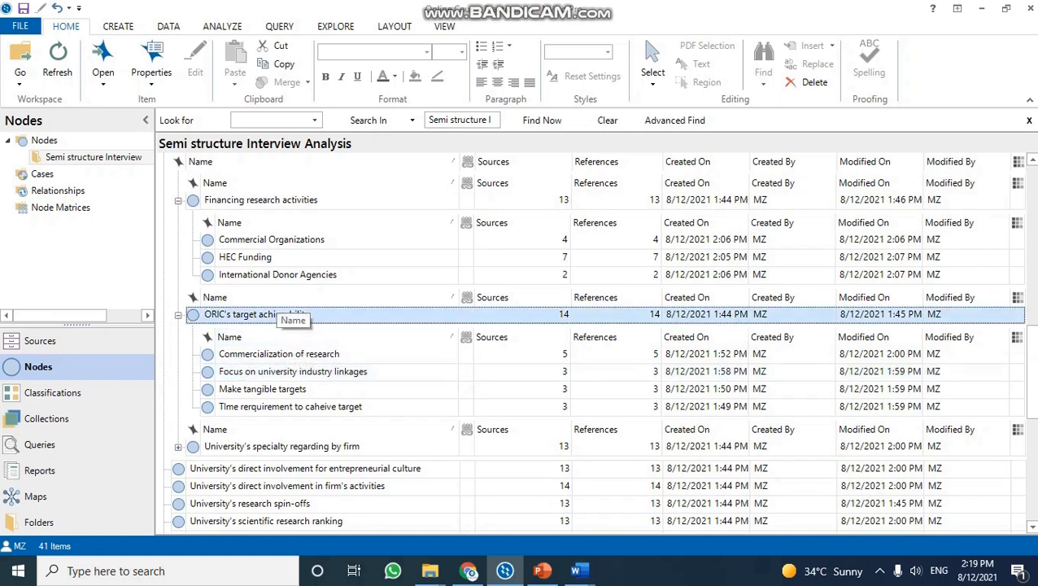
click(268, 199)
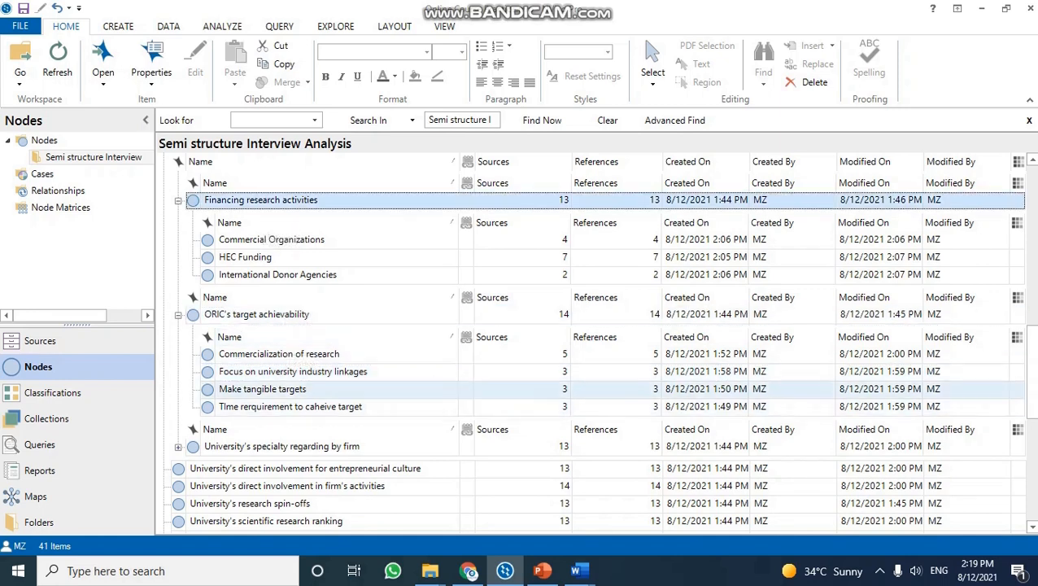
click(292, 371)
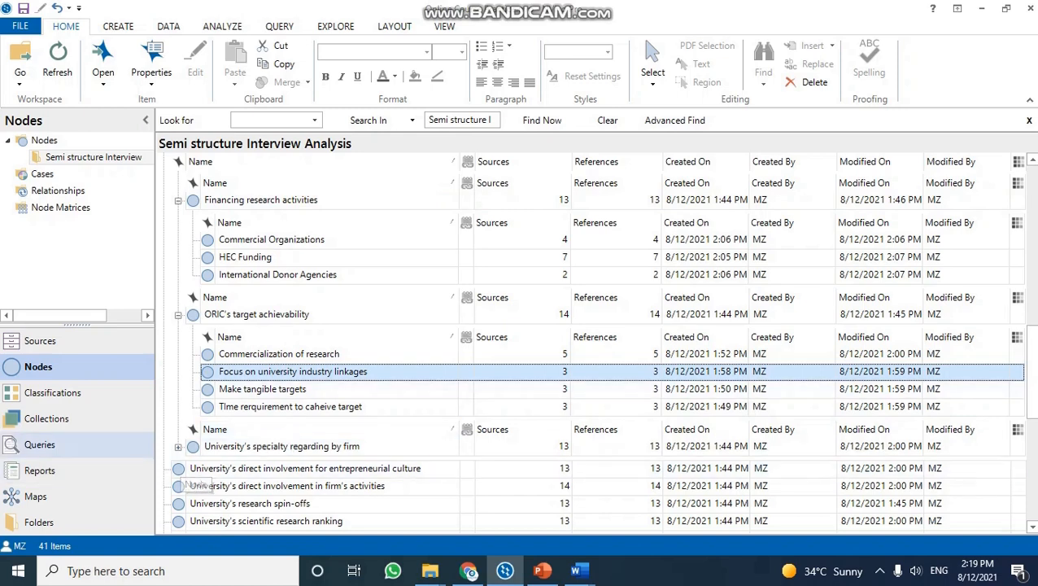
click(177, 445)
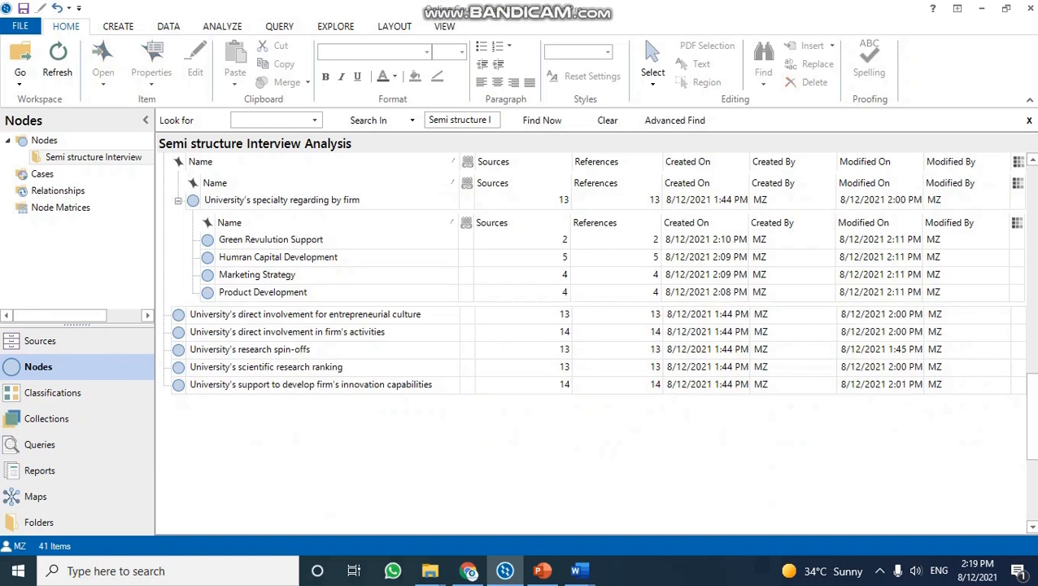
scroll(407, 406, up, 5)
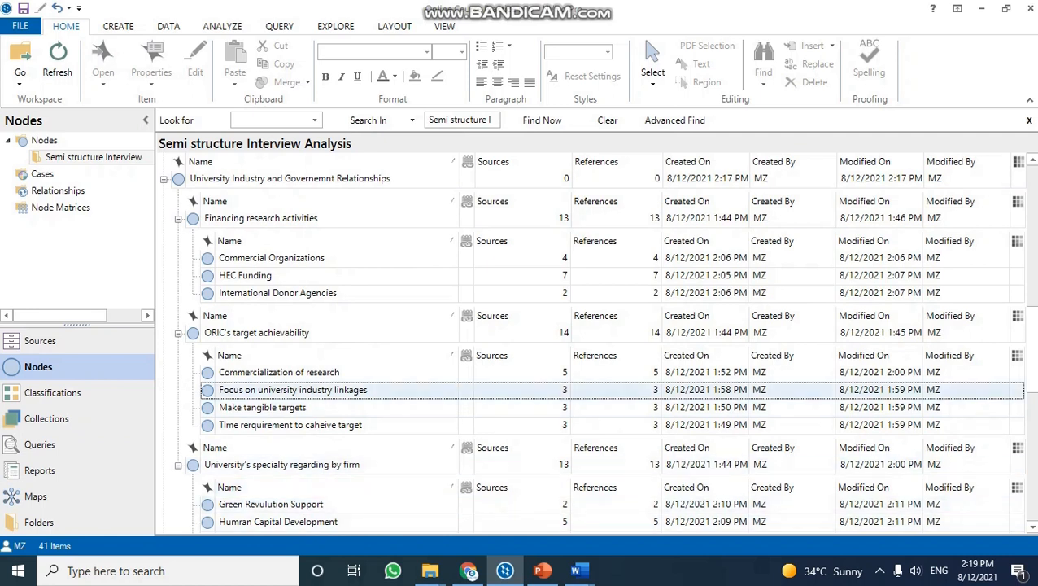
- Move the Focus on university industry linkages node from ORIC's target achievability into University's specialty regarding by firm
click(293, 390)
key(shift+Down)
key(shift+Down)
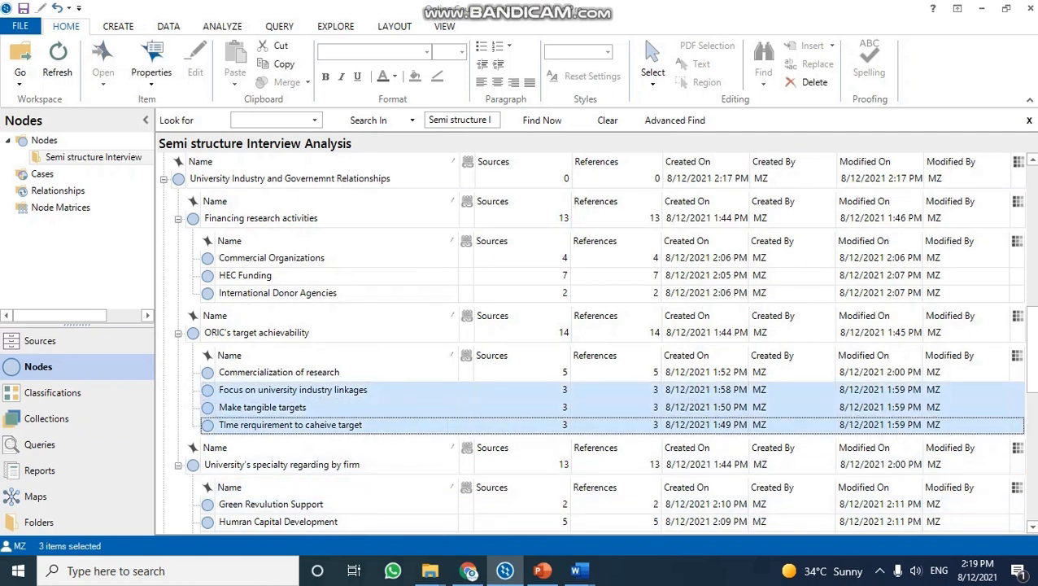
key(shift+Up)
key(shift+Up)
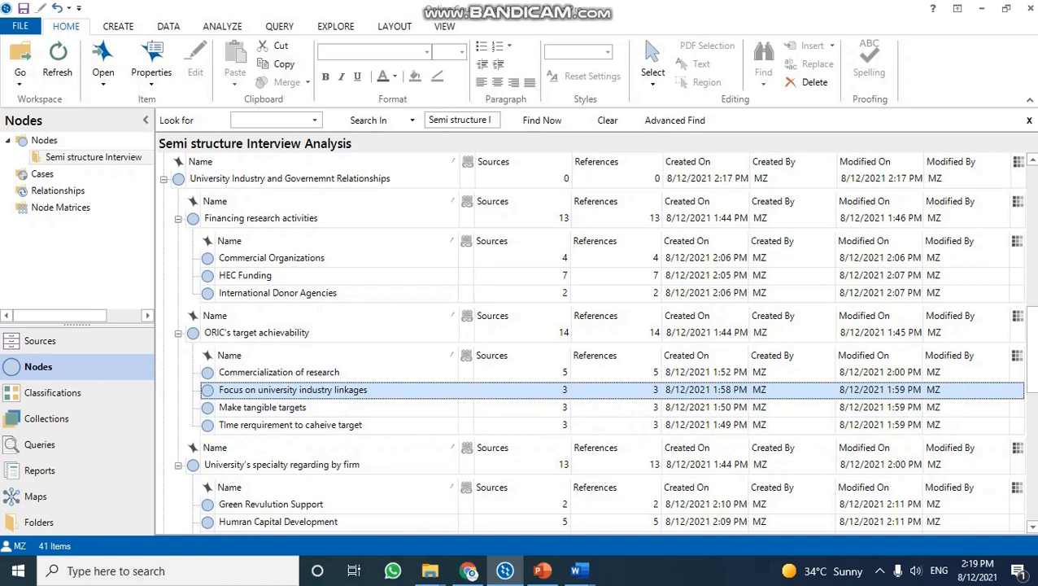
key(shift+Down)
key(shift+Up)
drag(293, 390, 284, 465)
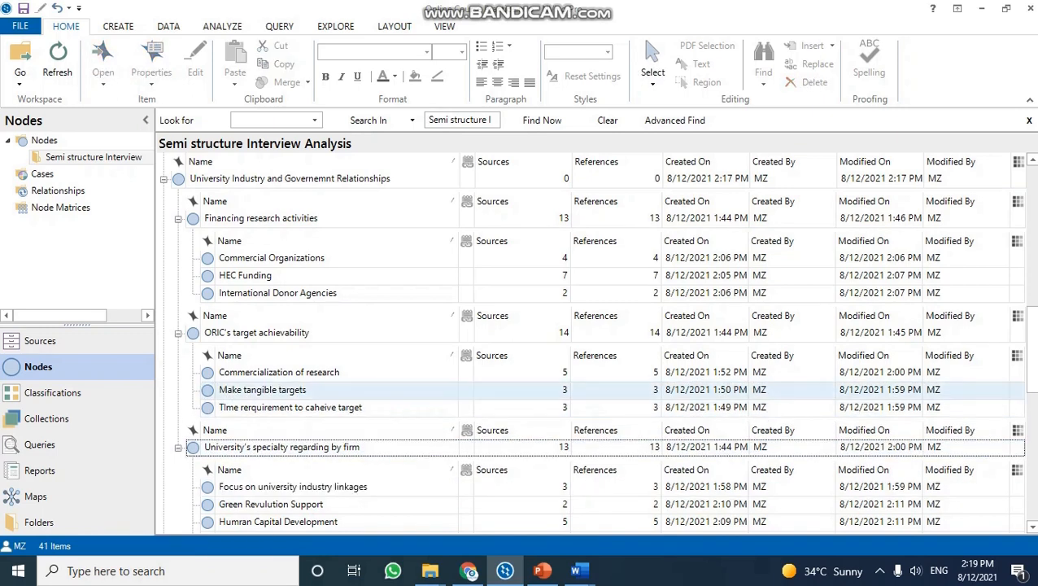
- Review the node hierarchy by collapsing and re-expanding the University Industry and Governemnt Relationships node
scroll(285, 464, down, 5)
scroll(289, 272, up, 5)
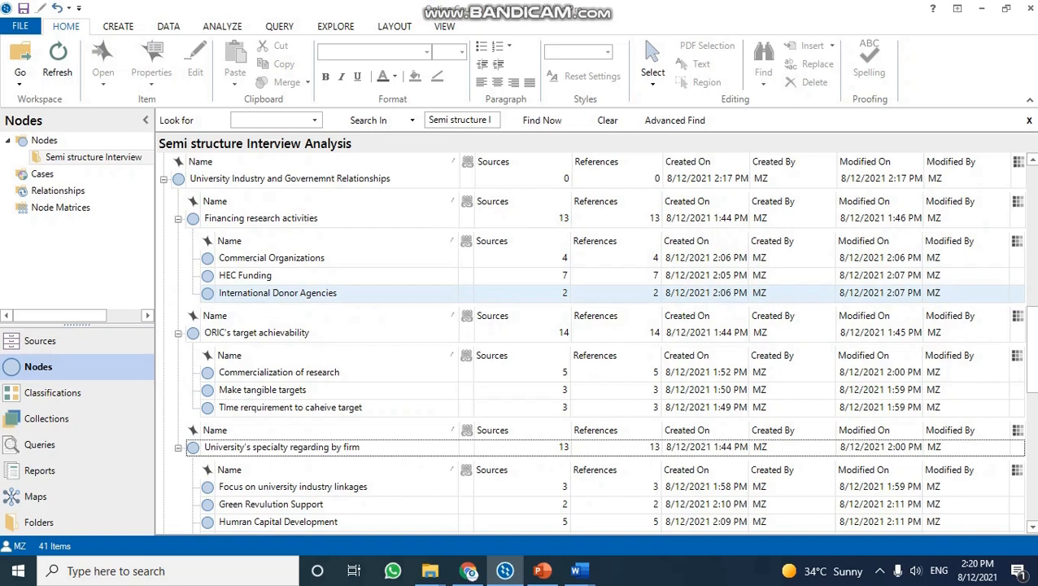
scroll(569, 341, up, 3)
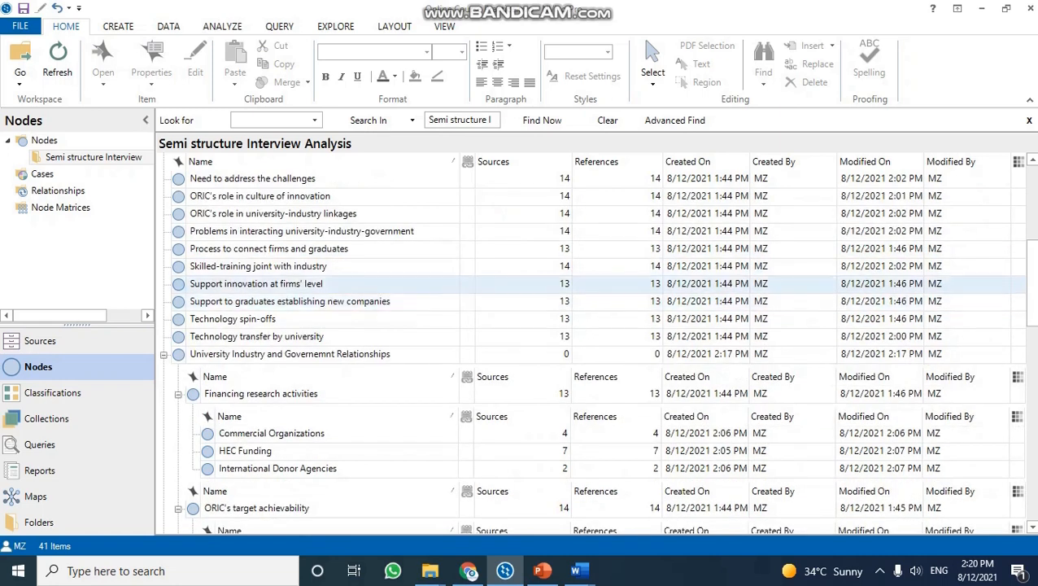
click(163, 353)
click(290, 354)
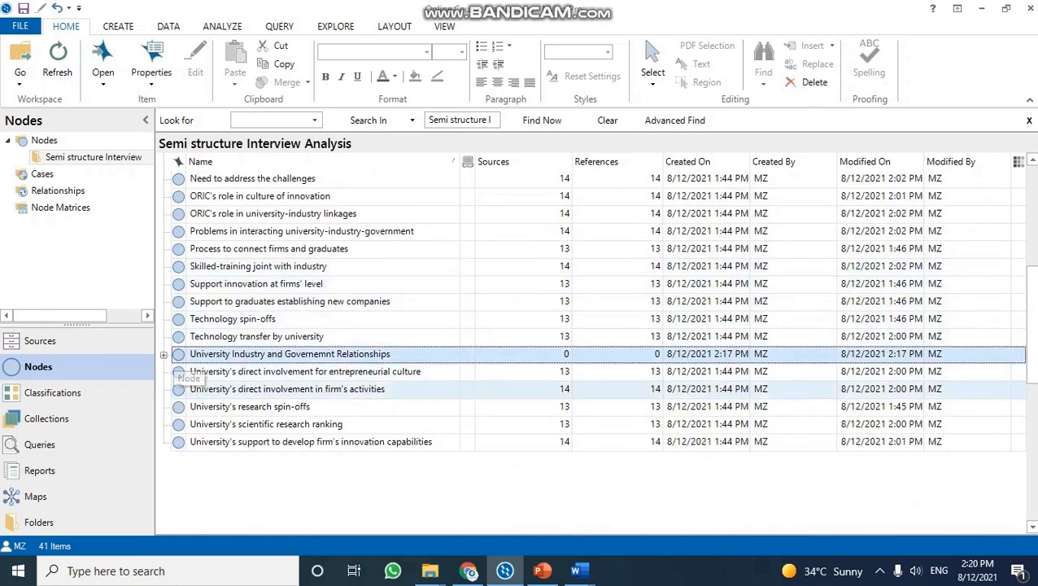
click(164, 369)
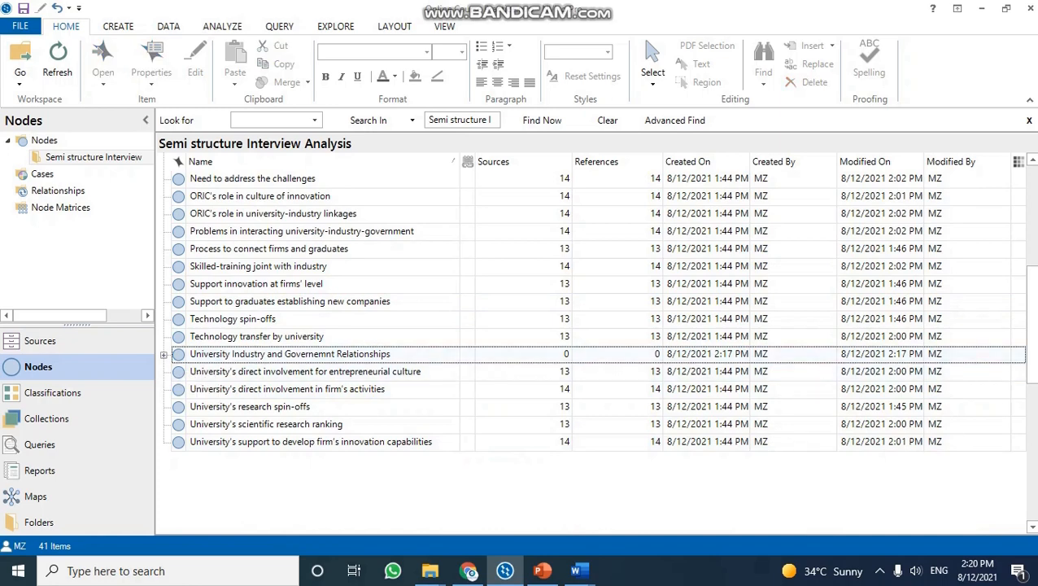
click(162, 354)
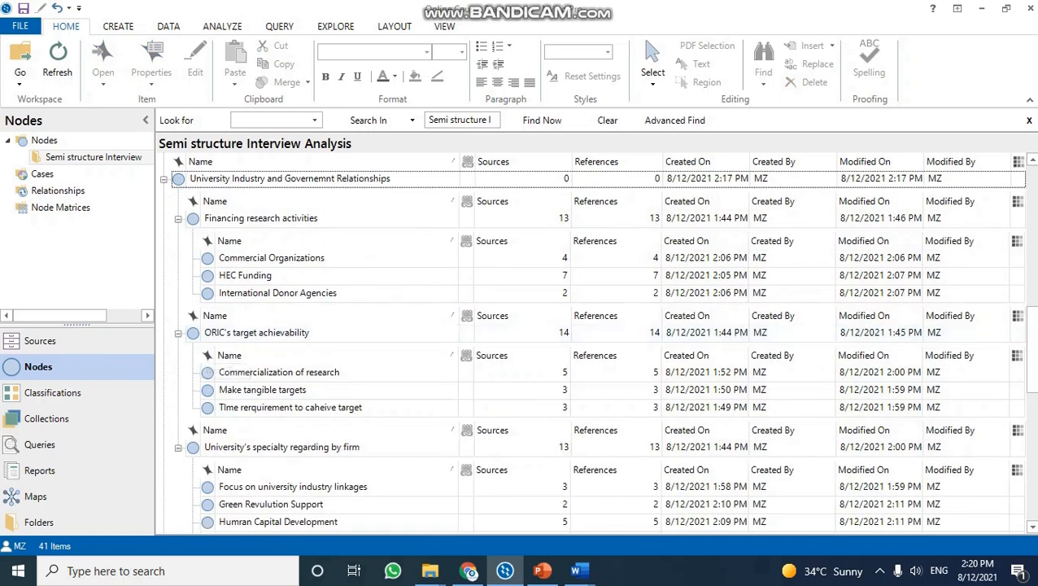
click(163, 178)
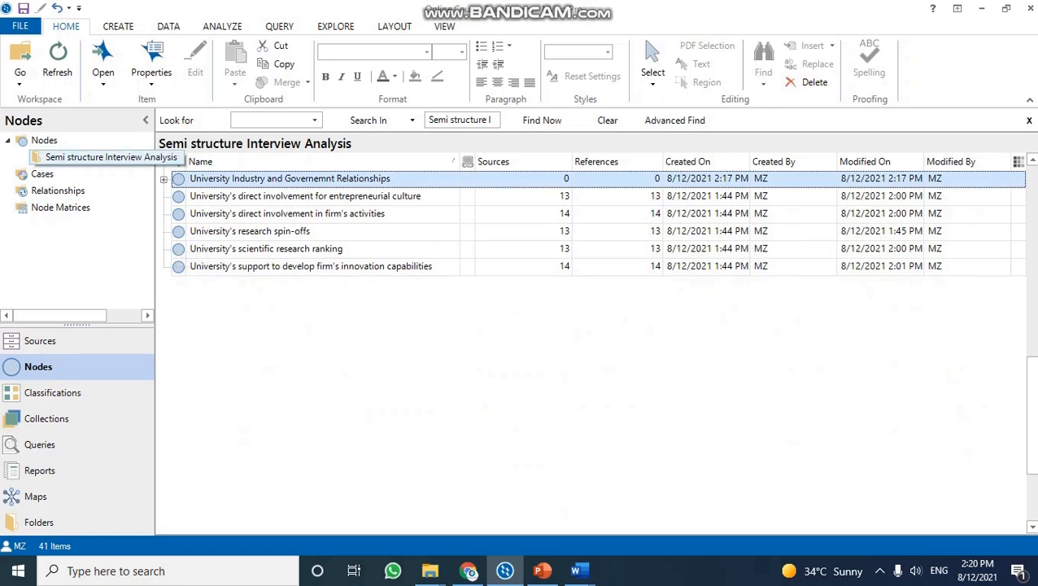
click(164, 178)
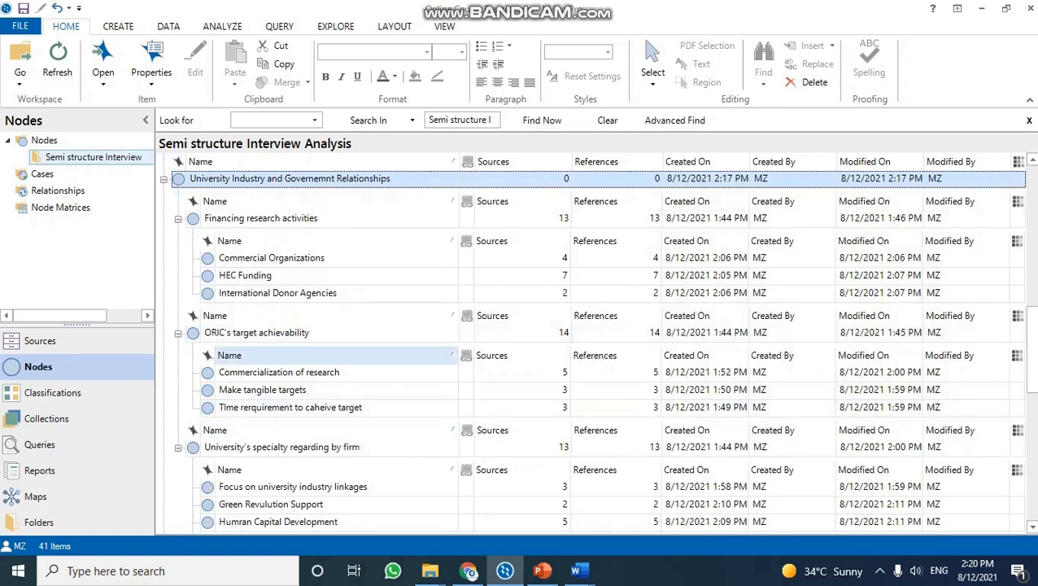
click(244, 355)
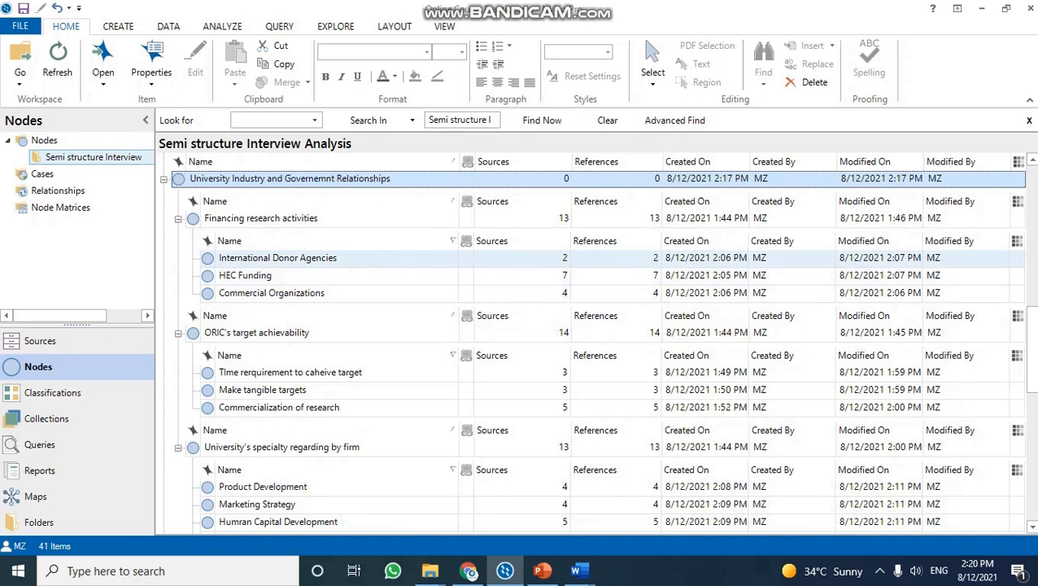
- Open the International Donor Agencies node and select the text of both coded references to view the available coding commands
click(294, 258)
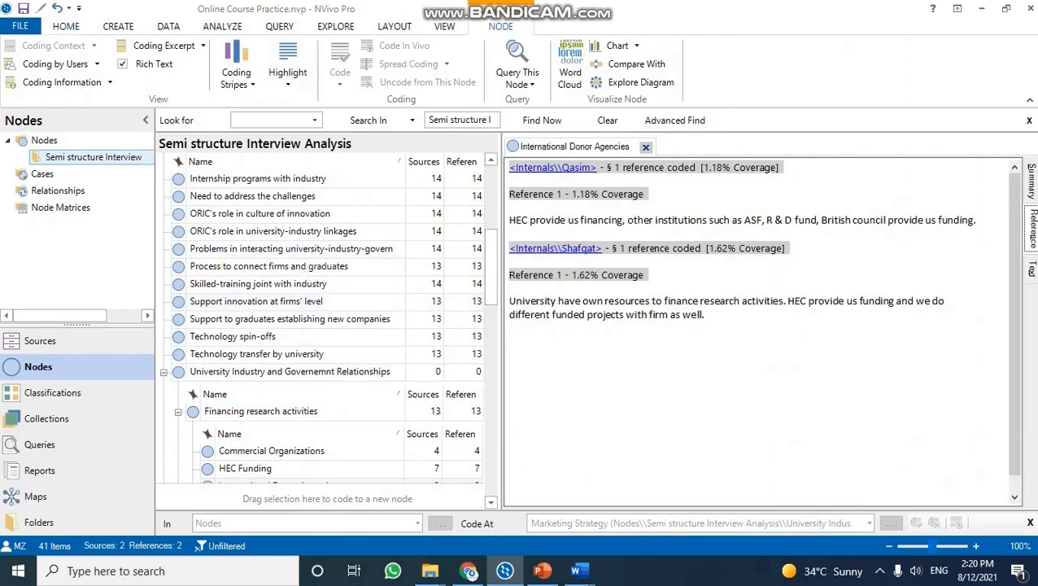
drag(704, 315, 509, 220)
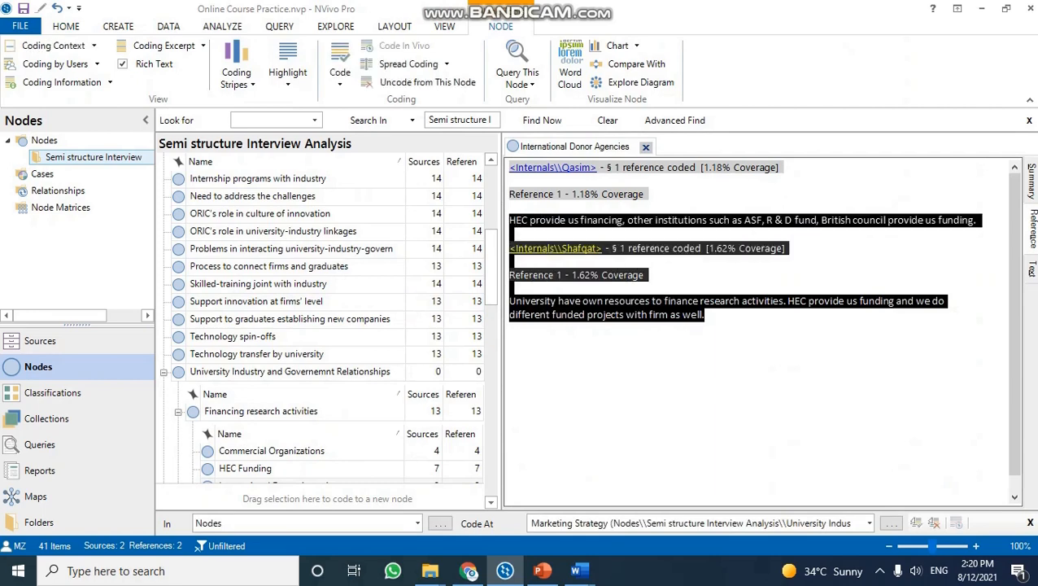
right_click(539, 217)
click(821, 386)
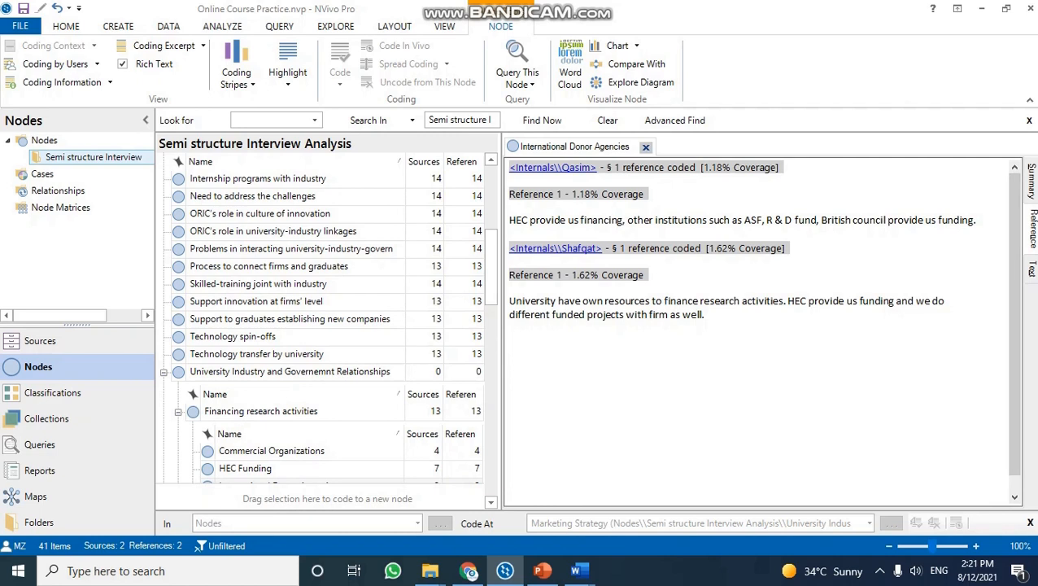
- View the code and uncode commands for the last coded passage, and close the International Donor Agencies node
drag(704, 315, 508, 301)
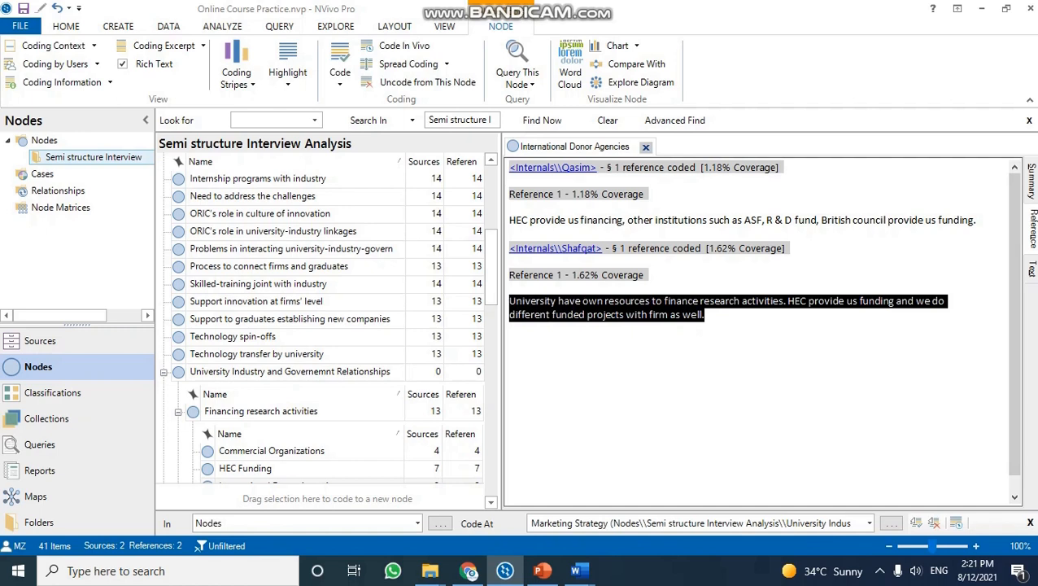
right_click(541, 309)
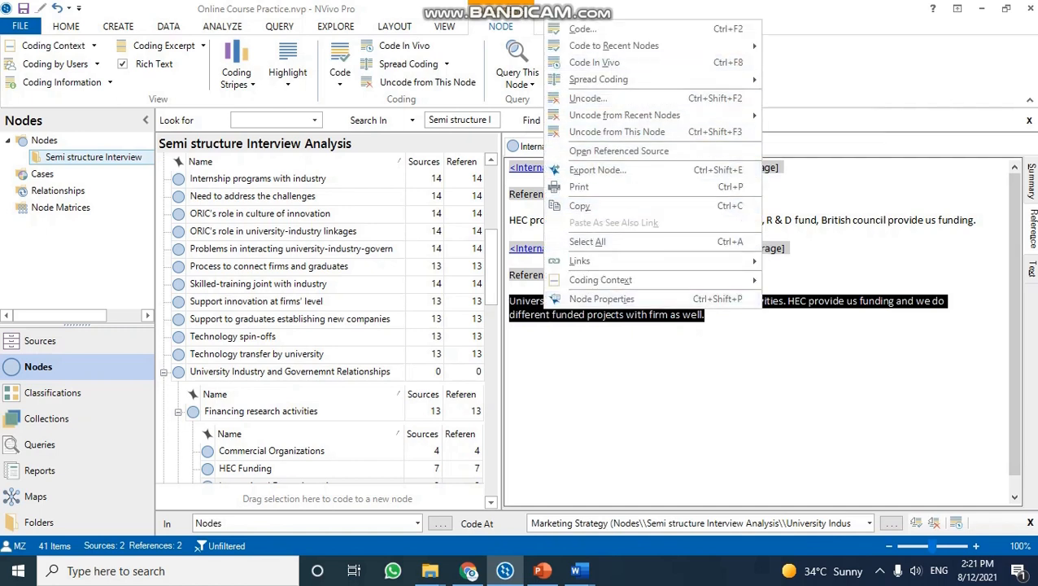
key(Escape)
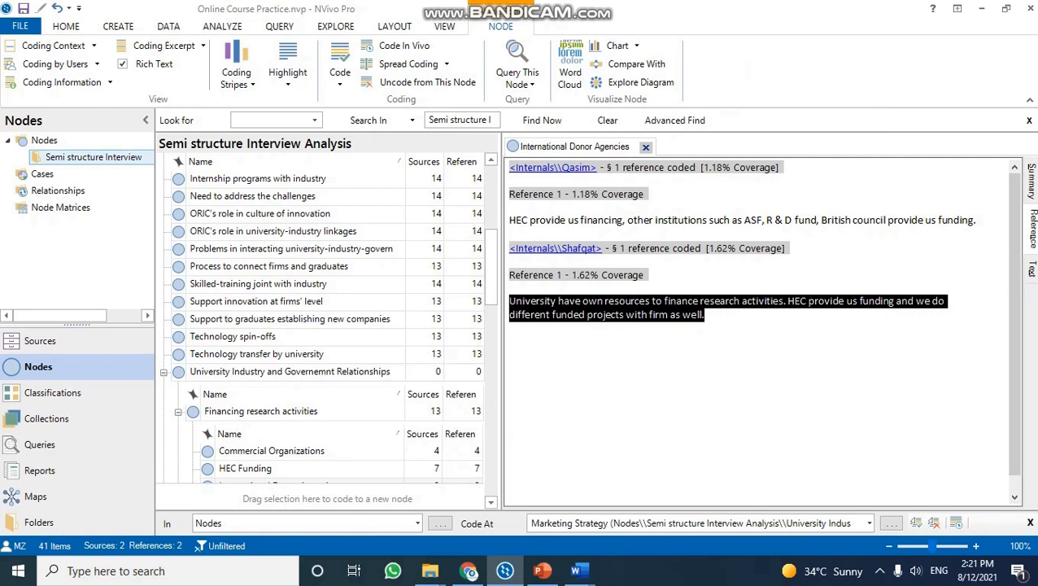
key(Left)
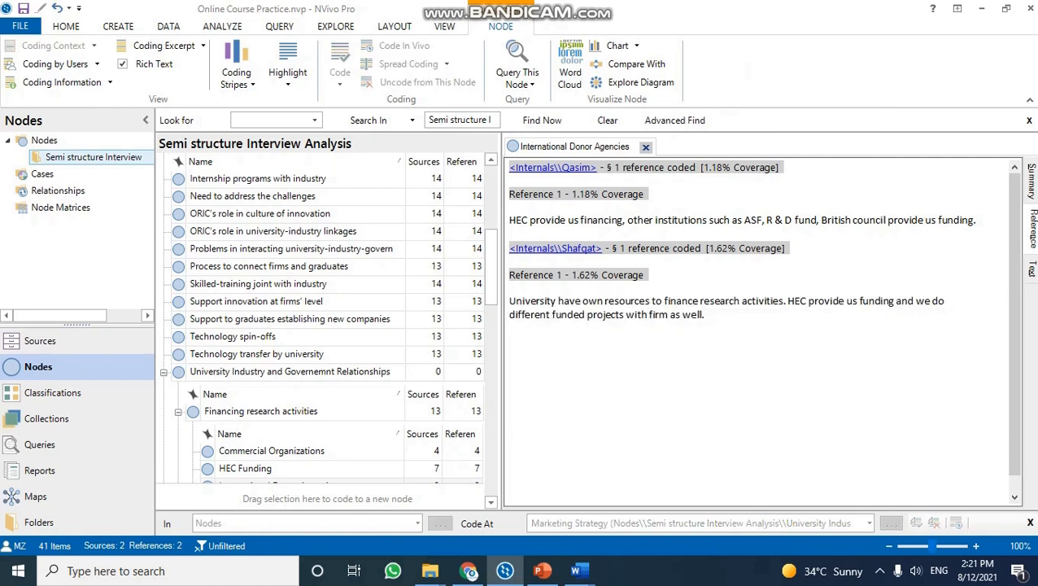
click(645, 146)
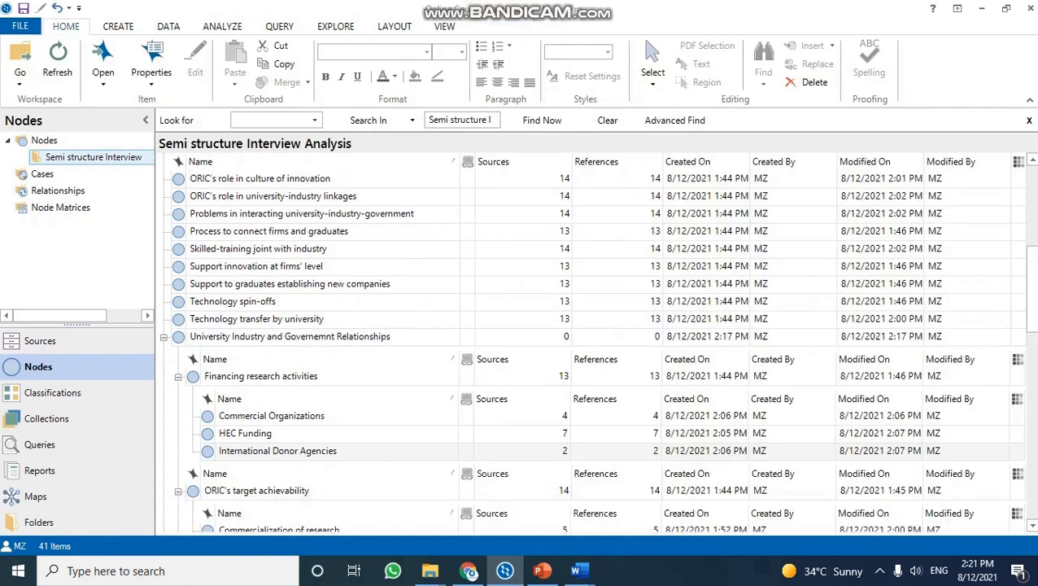
key(Up)
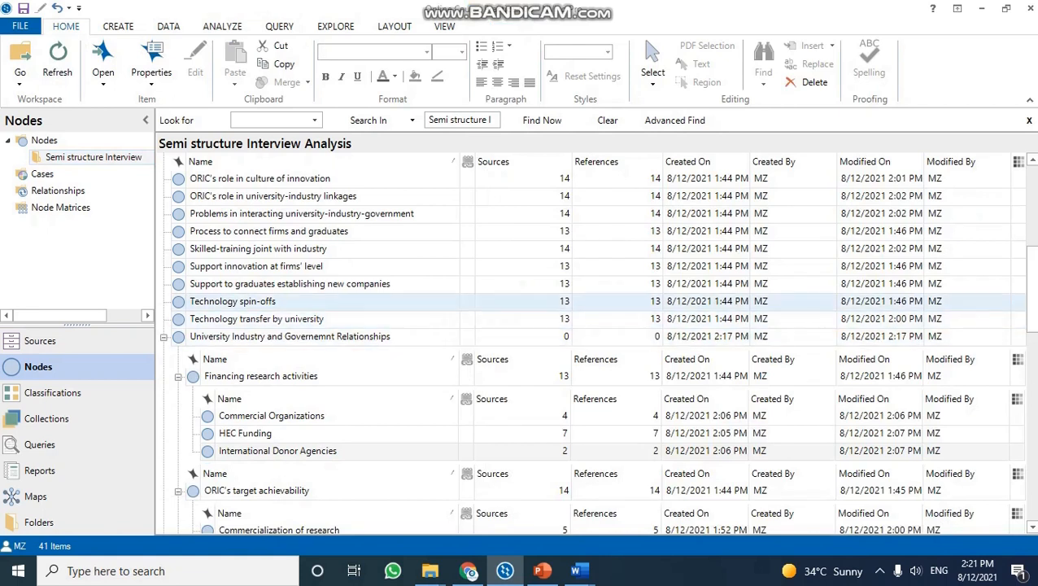